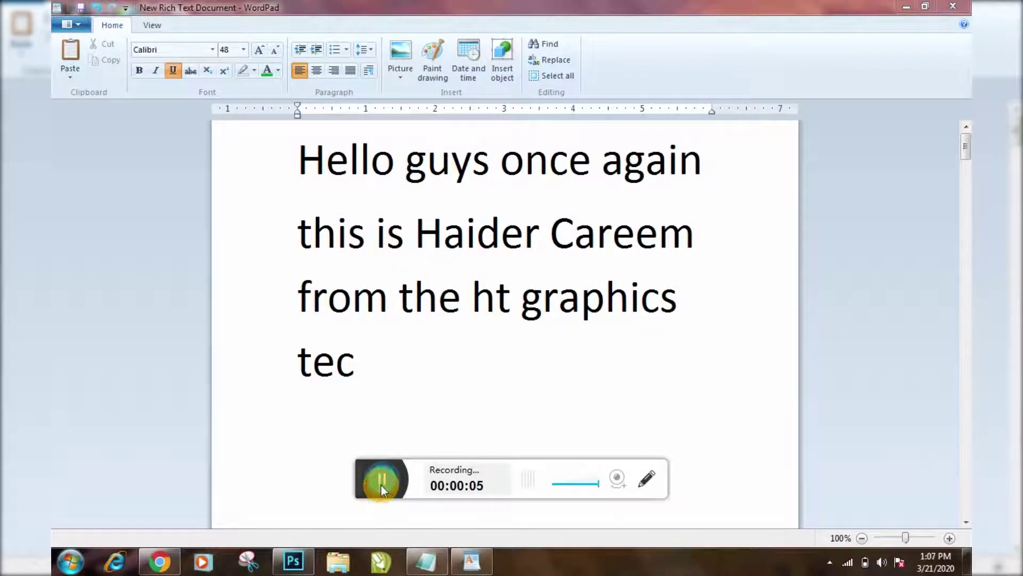
Read the WordPad intro notes down to the 'so lets start the vedio' line
scroll(368, 479, down, 5)
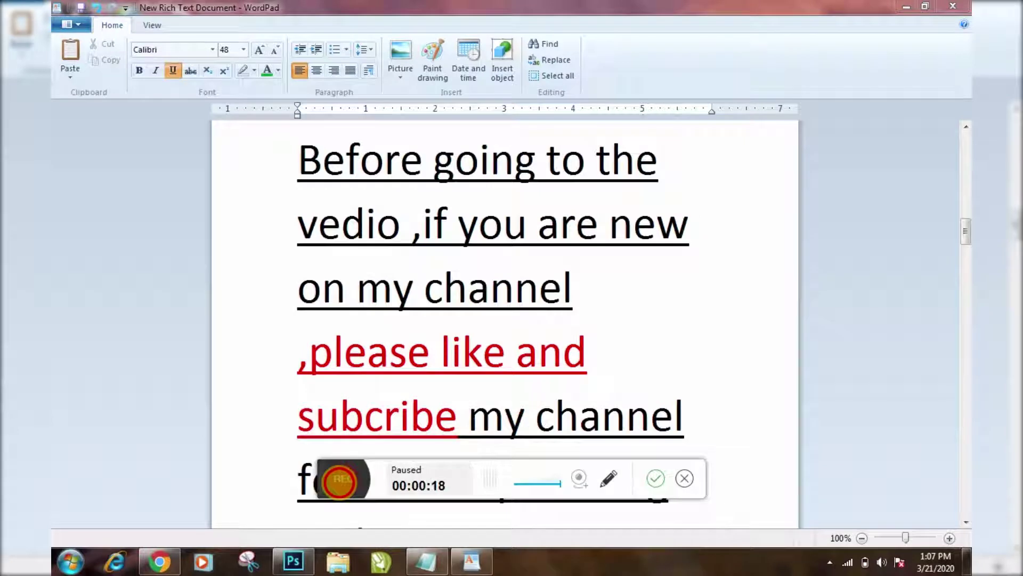
click(382, 478)
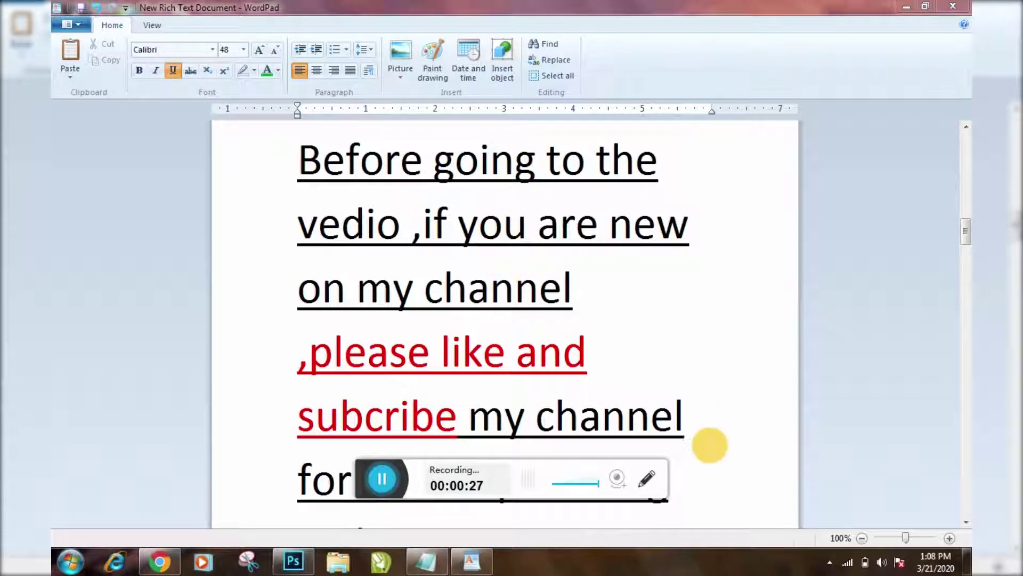
key(Down)
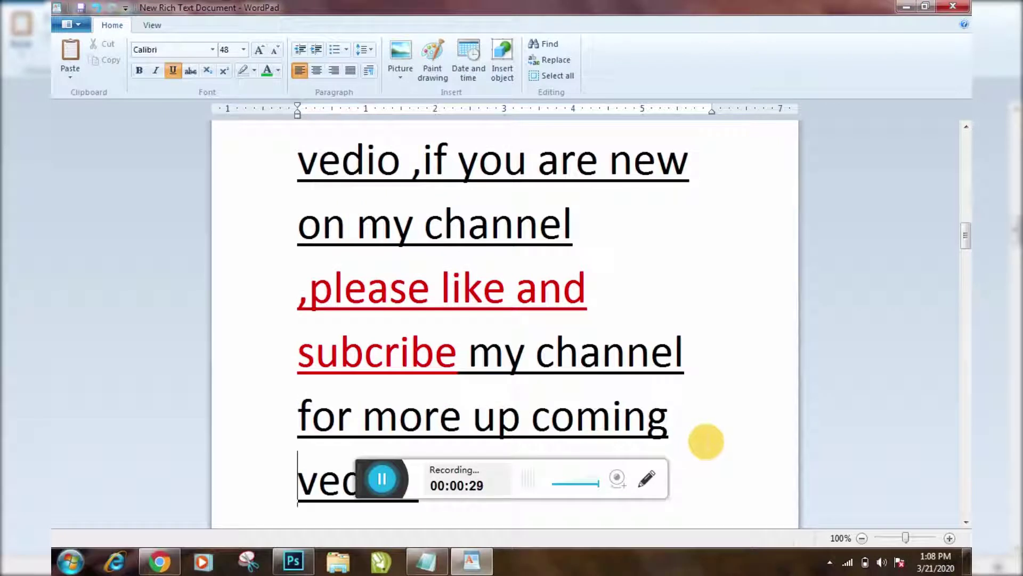
key(Down)
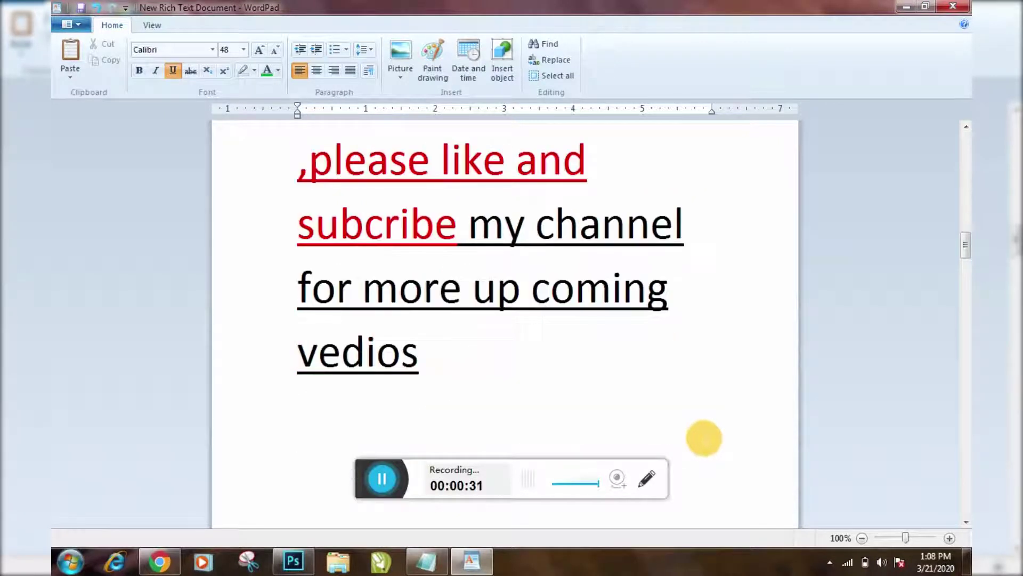
scroll(358, 484, down, 2)
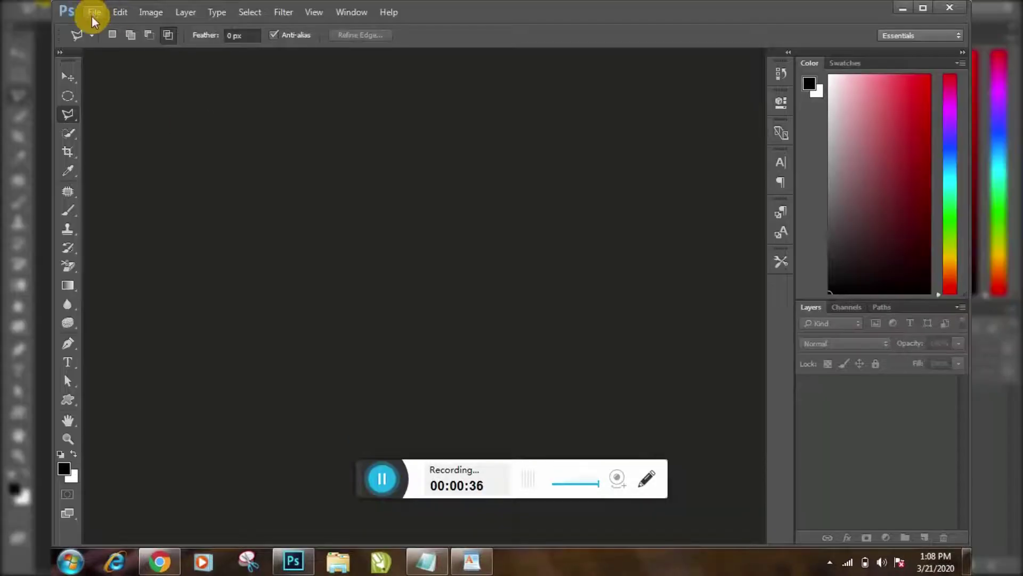
Create a new white document, 7.5 × 10.5 inches at 450 pixels per inch
click(93, 15)
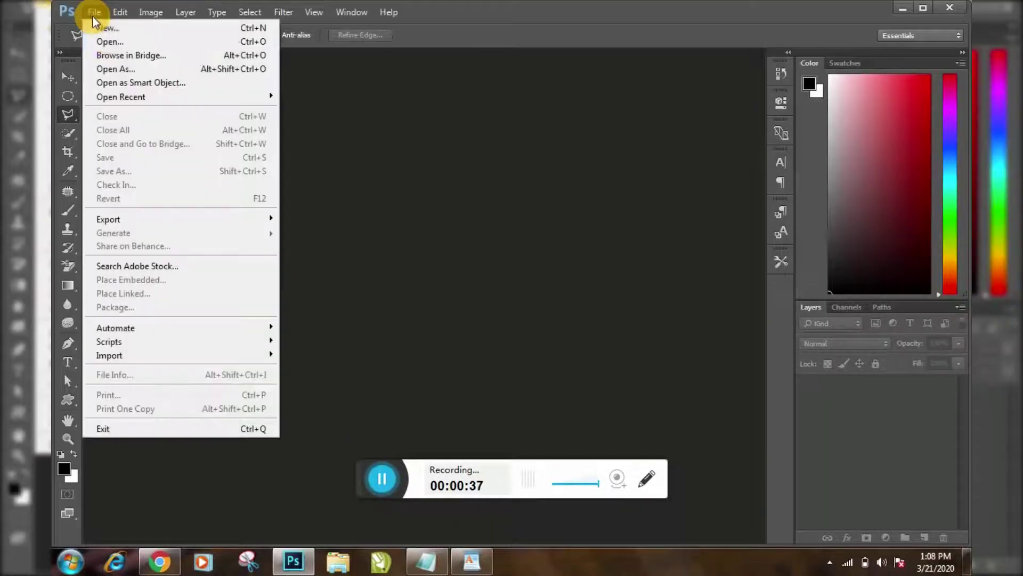
click(109, 27)
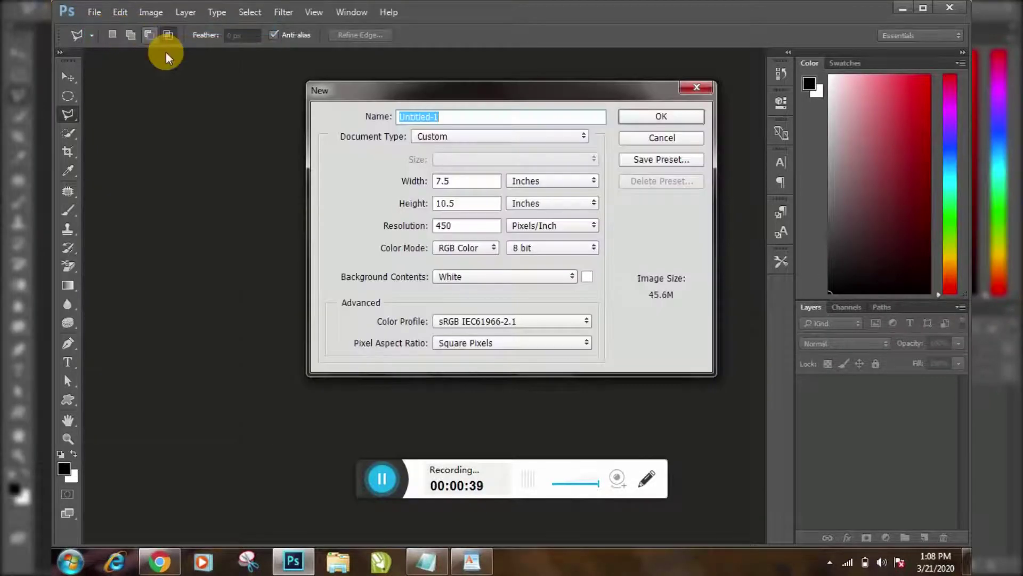
click(386, 476)
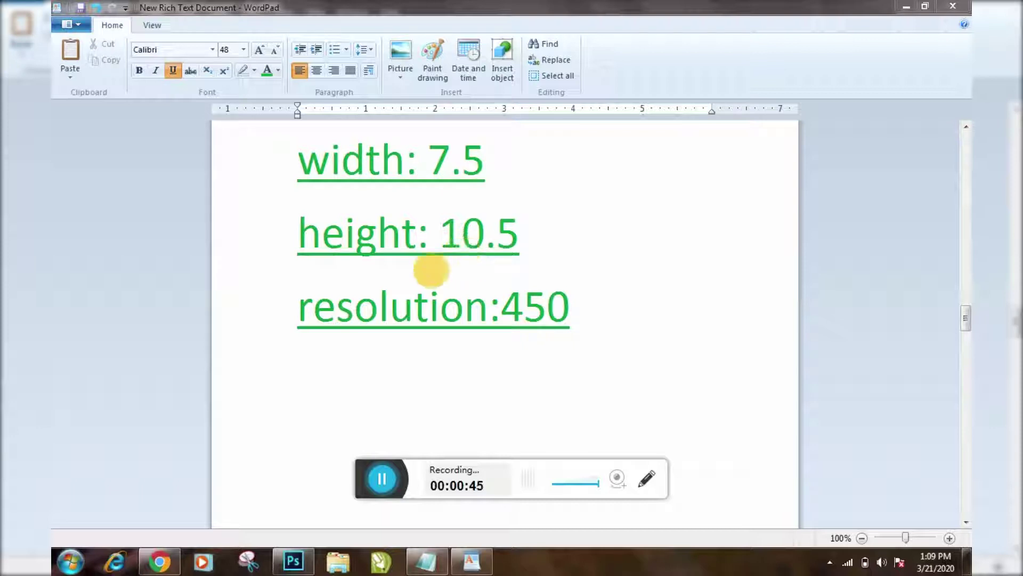
click(376, 477)
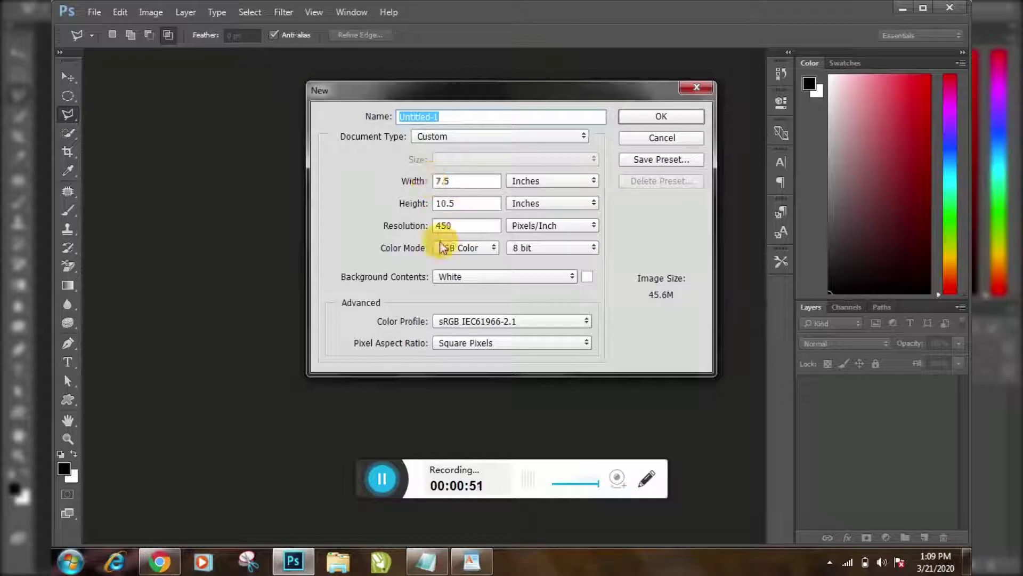
click(647, 115)
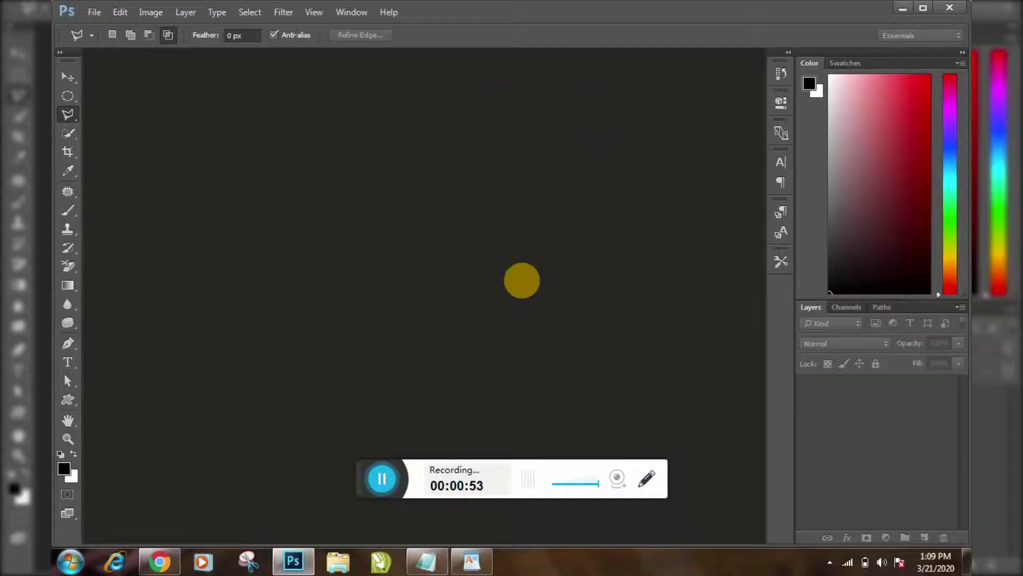
Add empty Layer 1 above the white Background layer
click(381, 479)
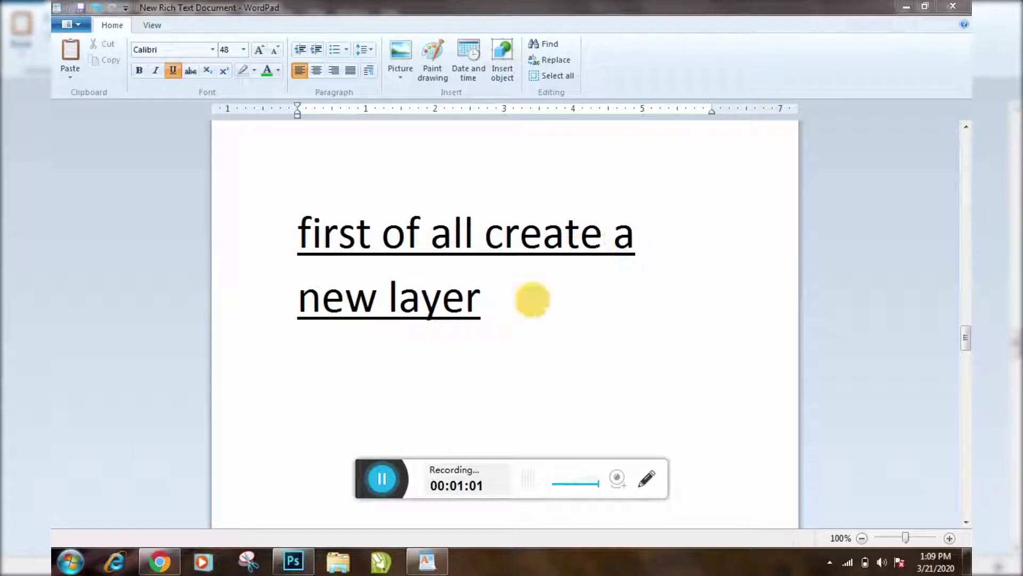
click(382, 478)
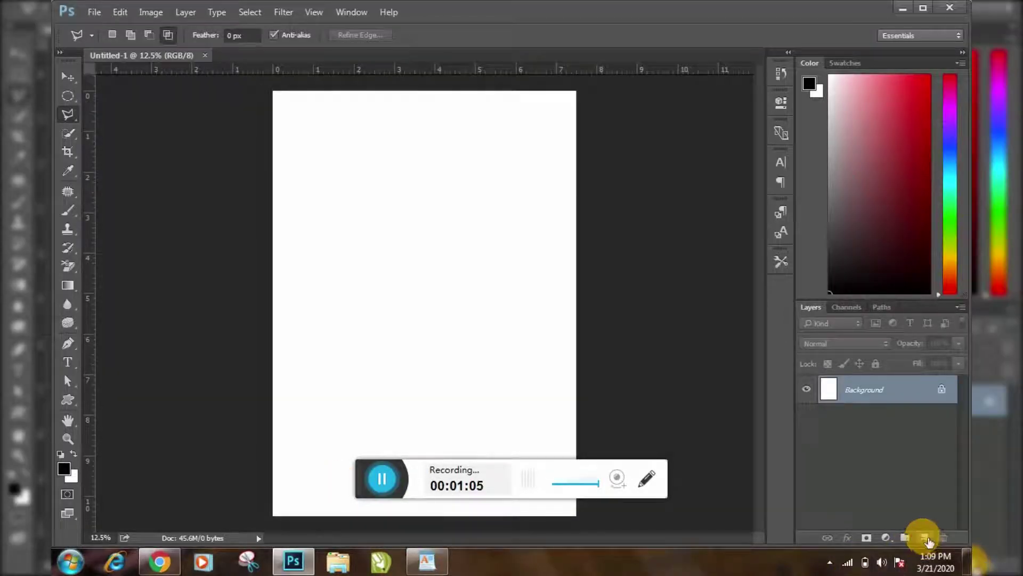
click(382, 478)
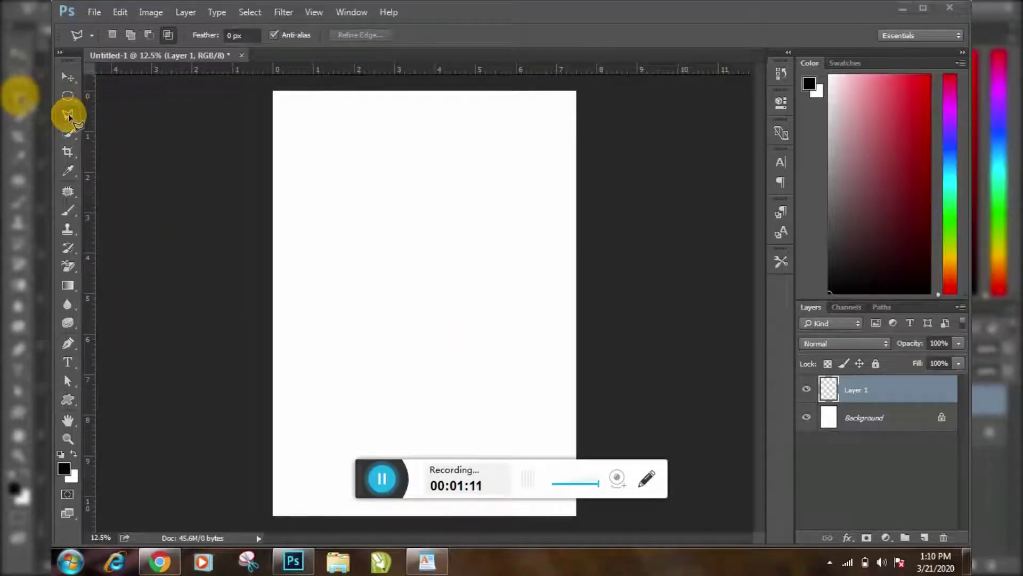
Select a diagonal triangle across the page top with the Polygonal Lasso Tool
click(69, 113)
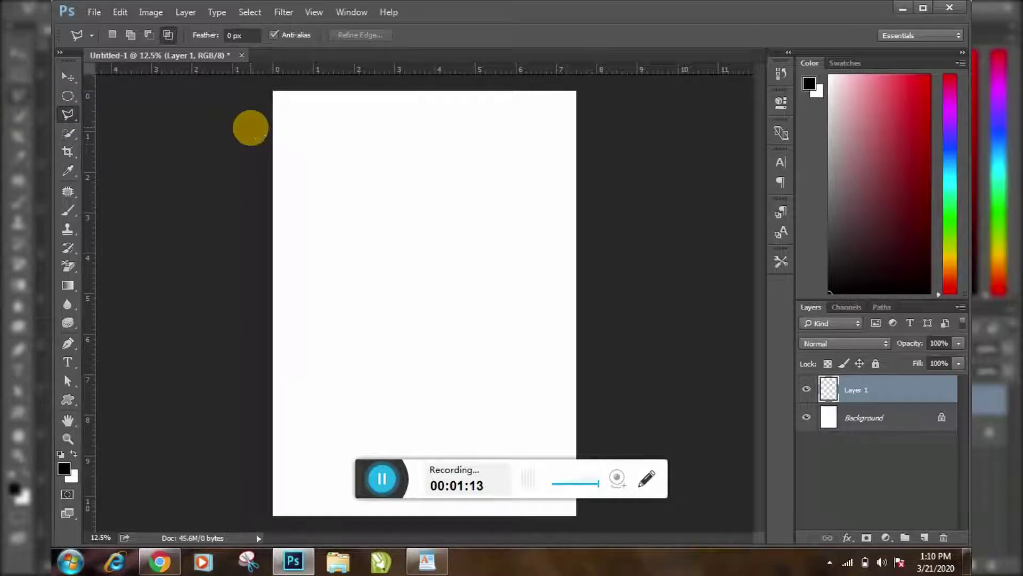
click(368, 478)
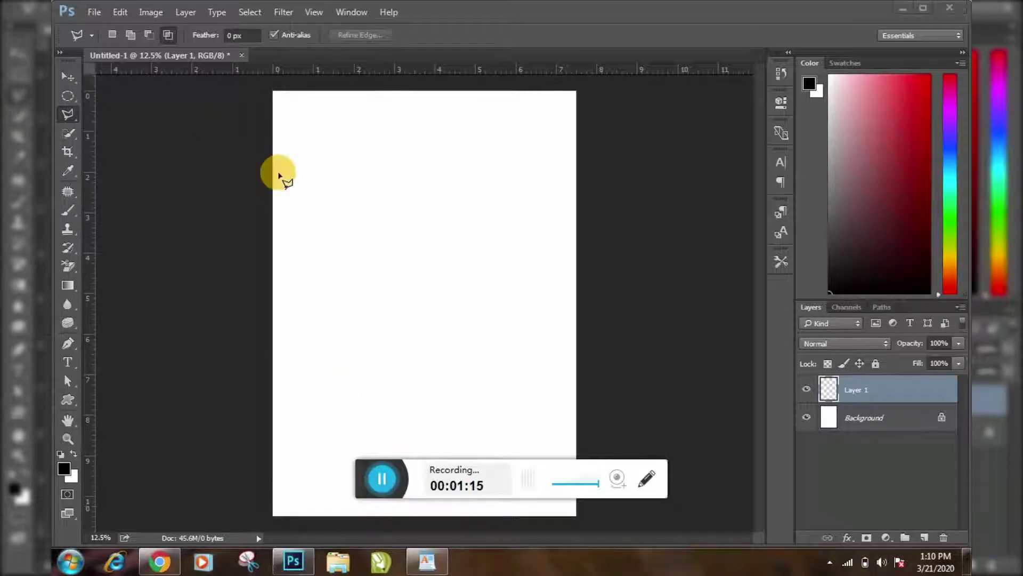
click(254, 84)
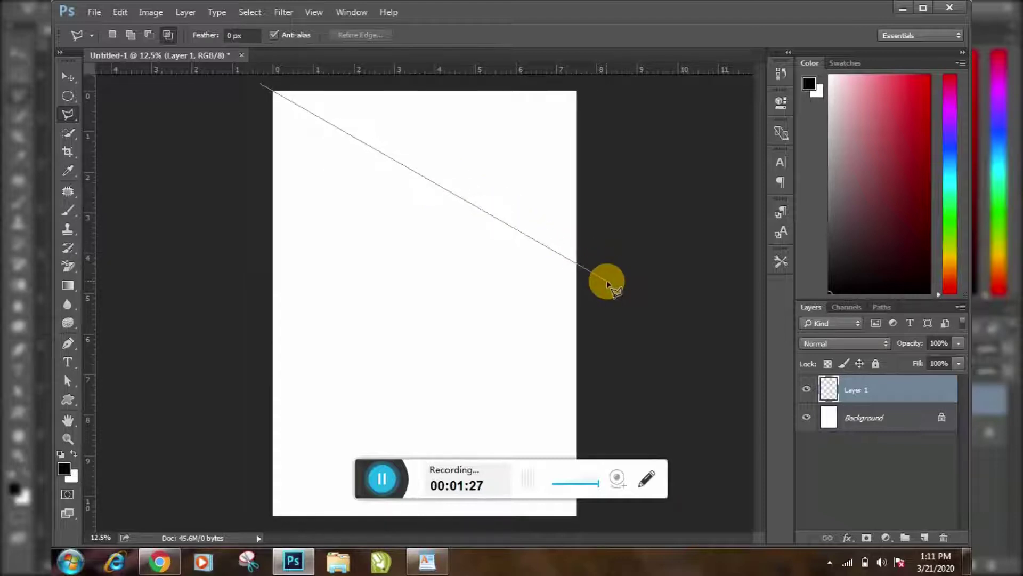
click(607, 281)
click(617, 88)
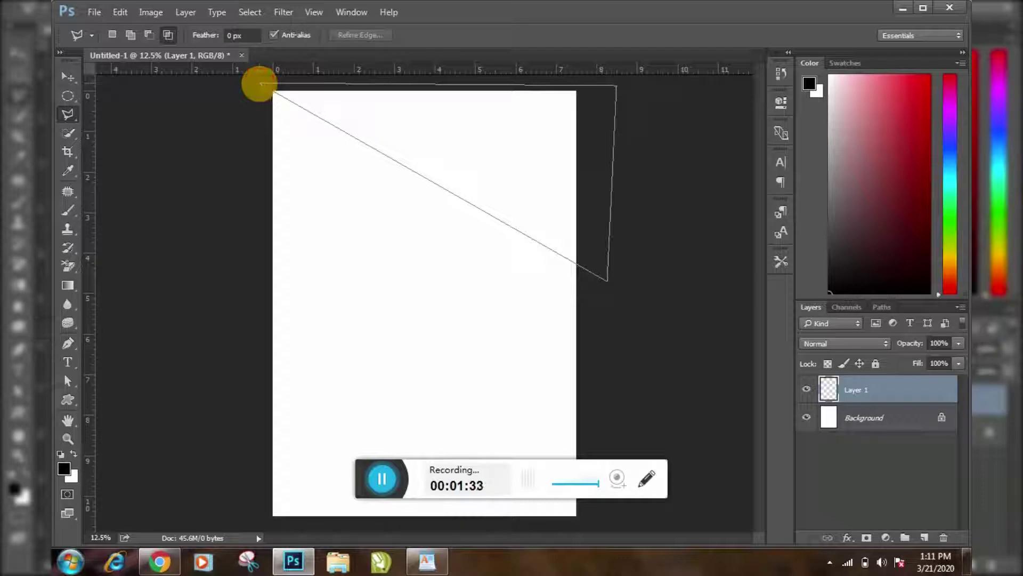
click(260, 84)
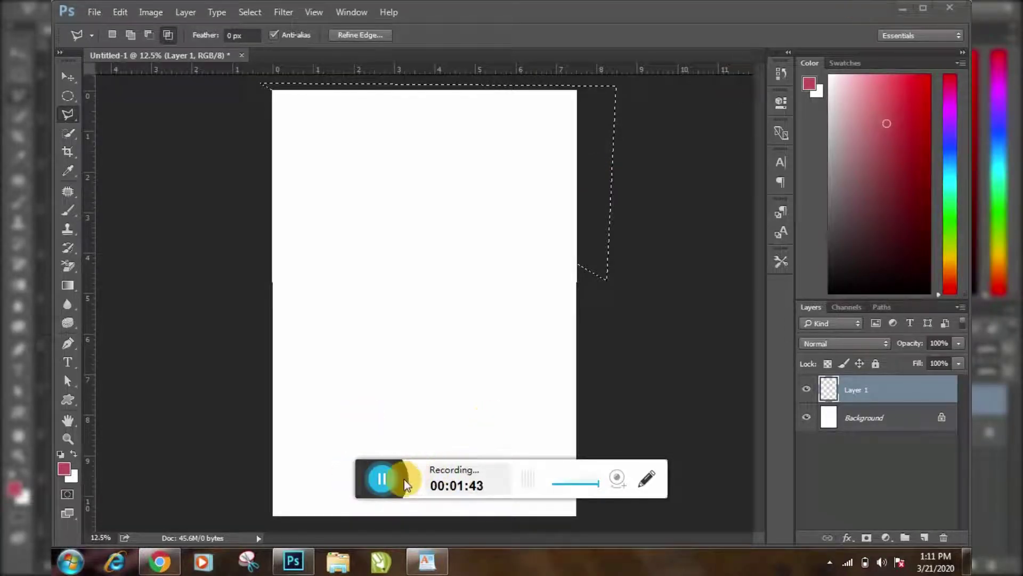
Fill the top triangle selection on Layer 1 with the crimson foreground color
click(388, 483)
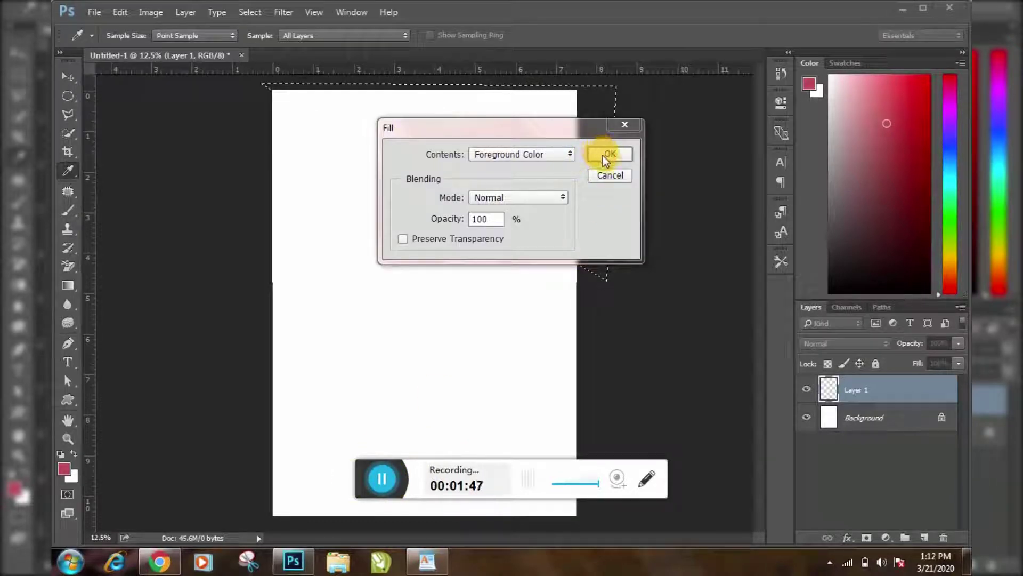
click(605, 156)
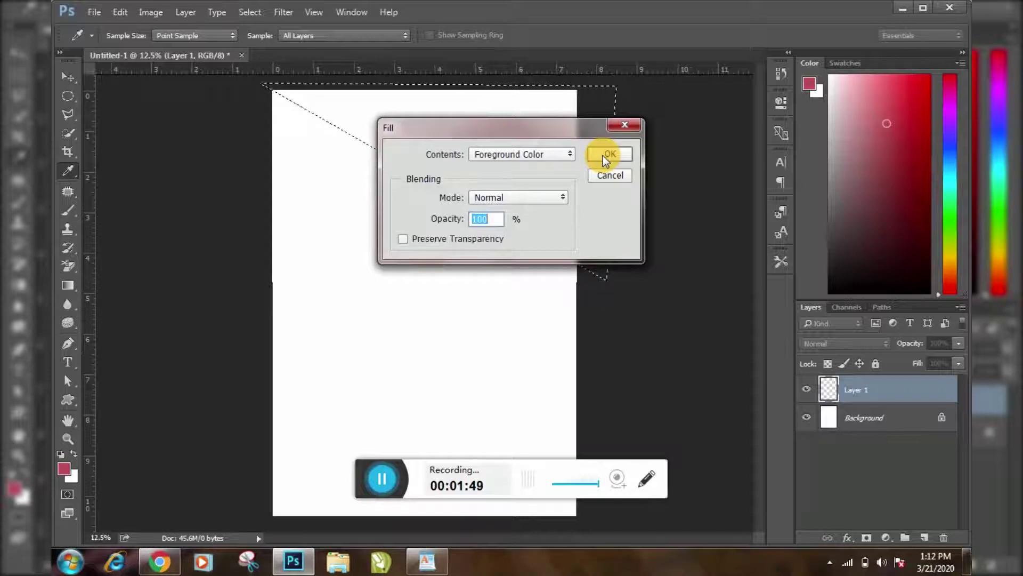
click(605, 155)
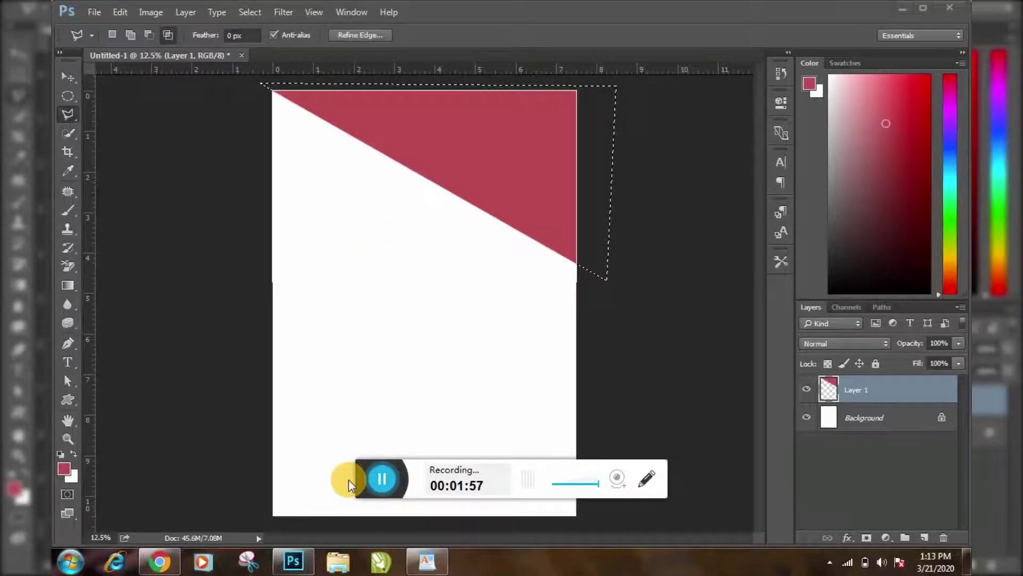
click(383, 482)
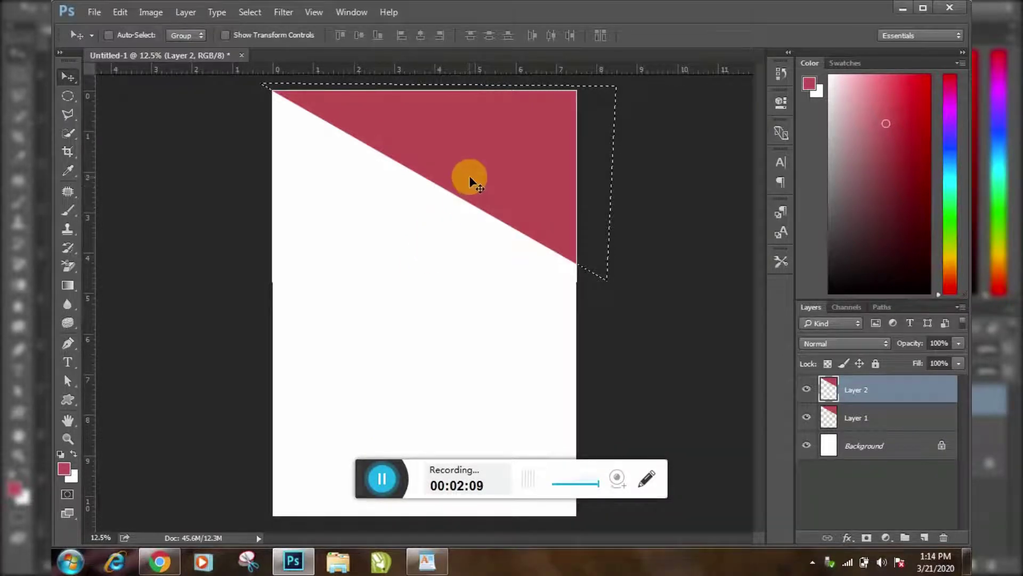
Move the duplicated crimson triangle on Layer 2 into the page's lower half
drag(470, 181, 425, 361)
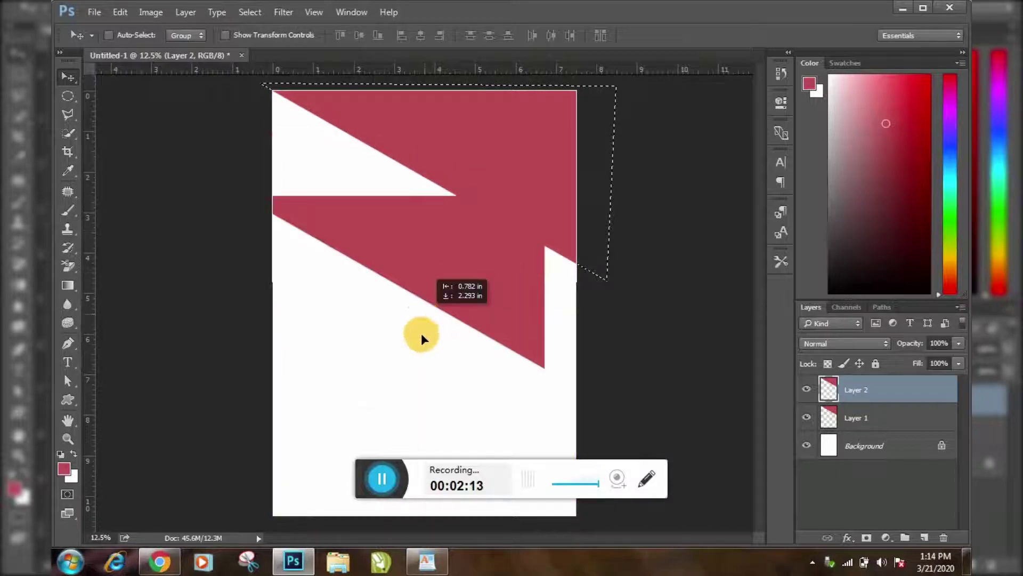
drag(425, 362, 439, 365)
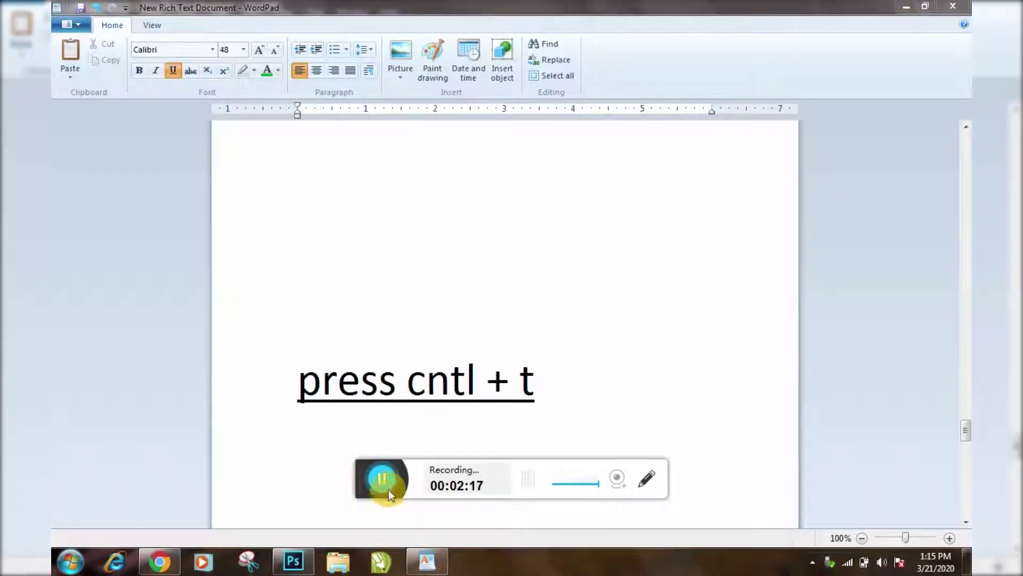
click(389, 489)
click(346, 479)
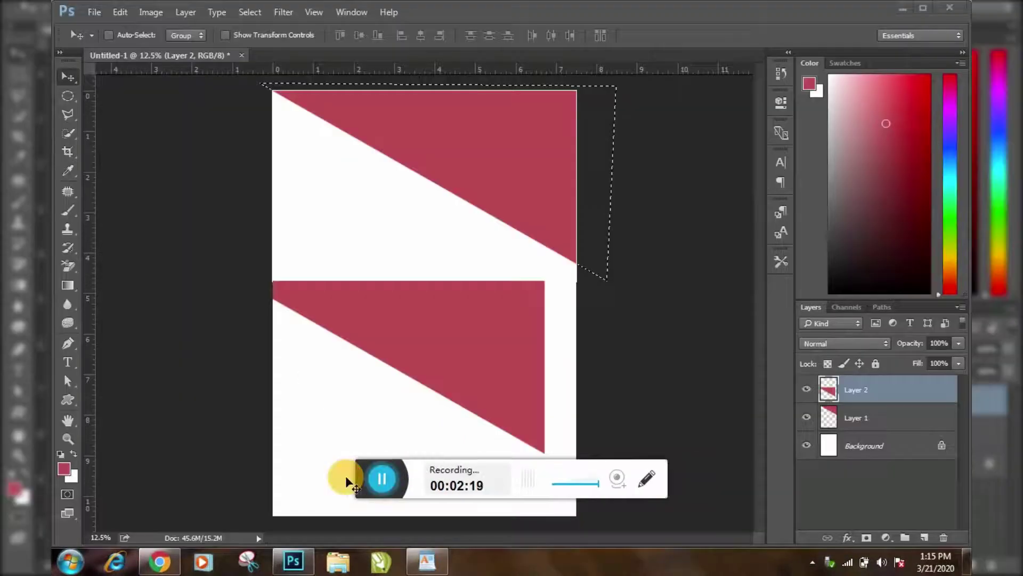
click(346, 479)
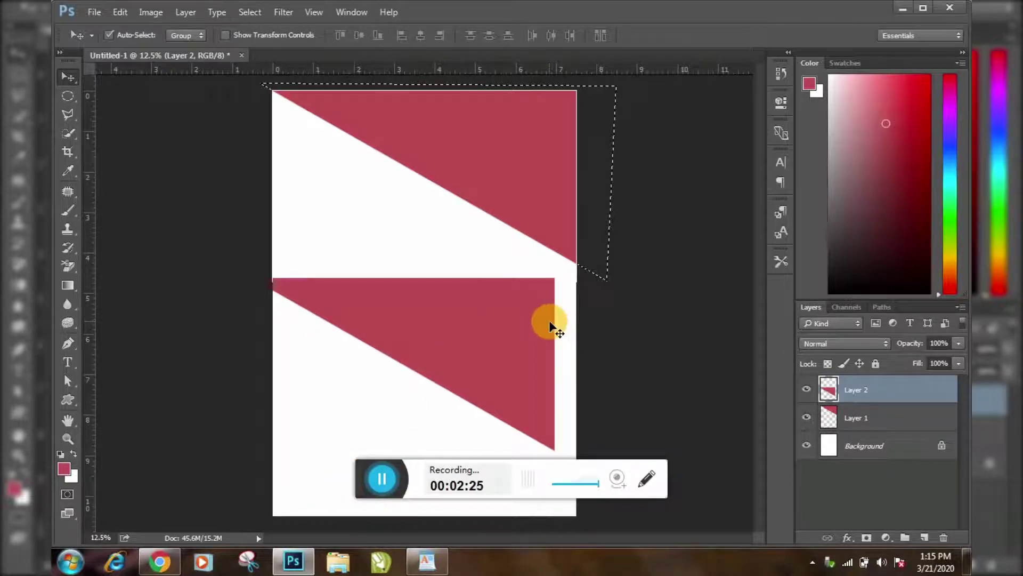
Rotate the lower crimson triangle 180° with Free Transform and commit it
key(ctrl+t)
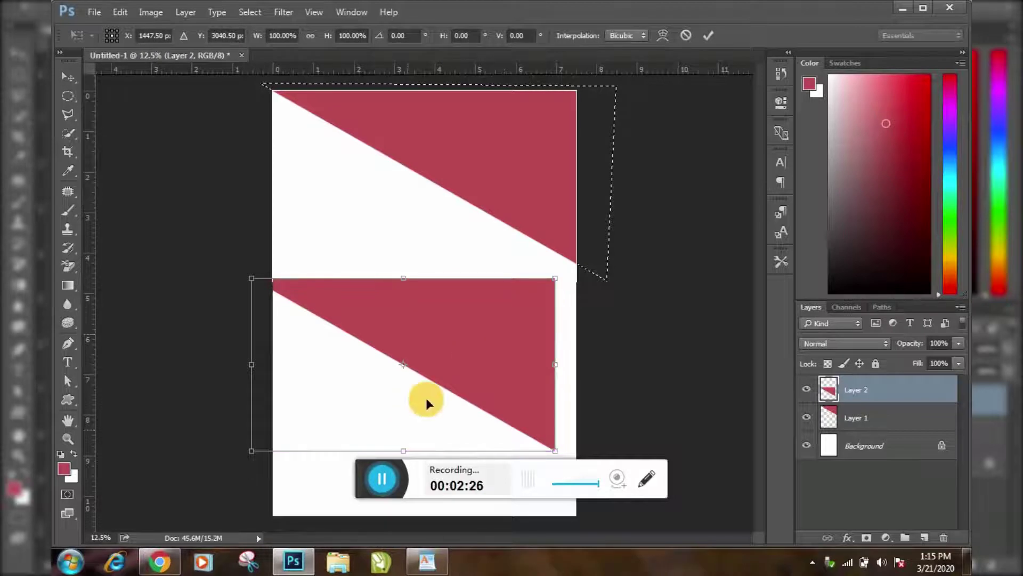
right_click(435, 336)
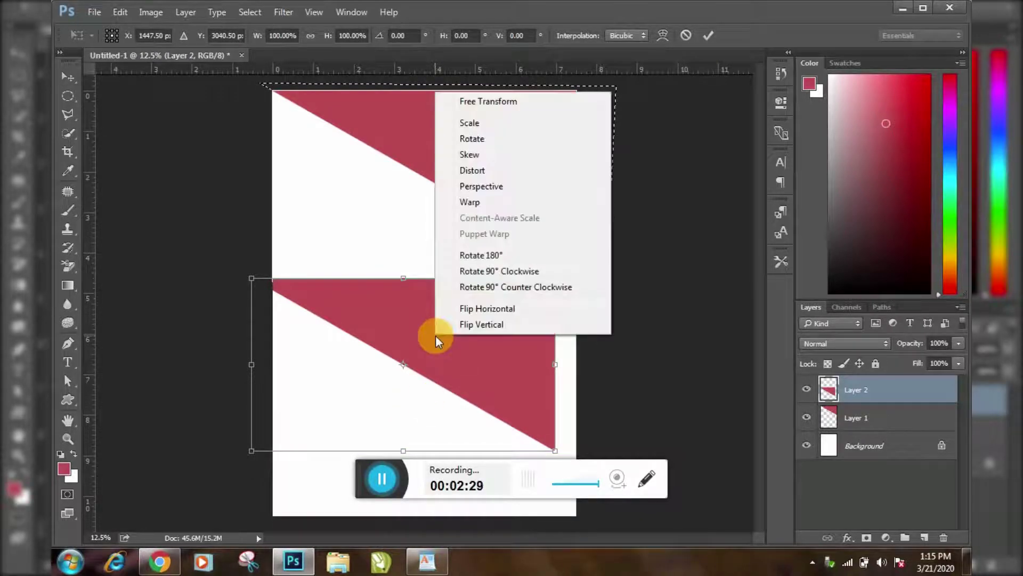
click(479, 259)
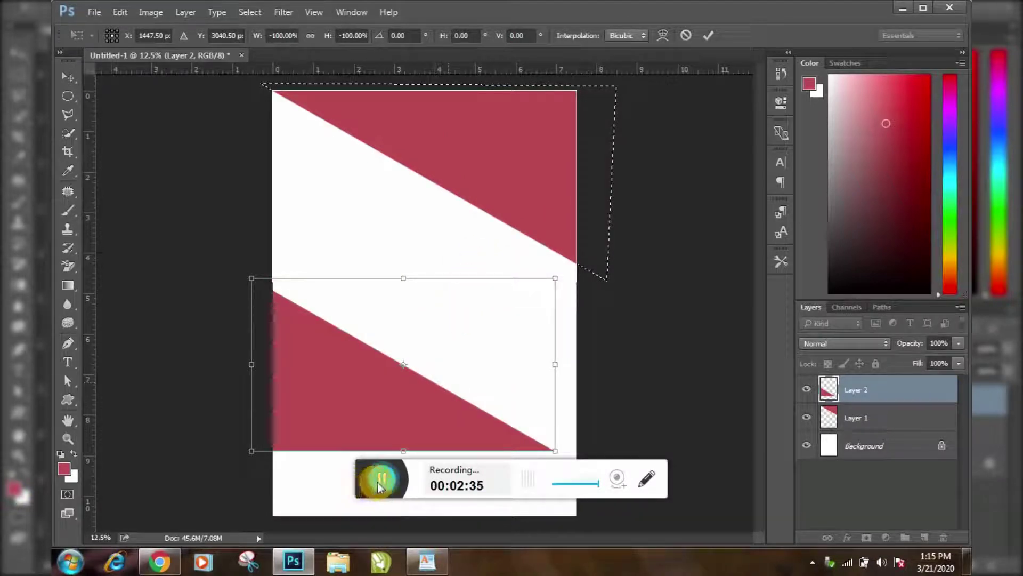
click(706, 37)
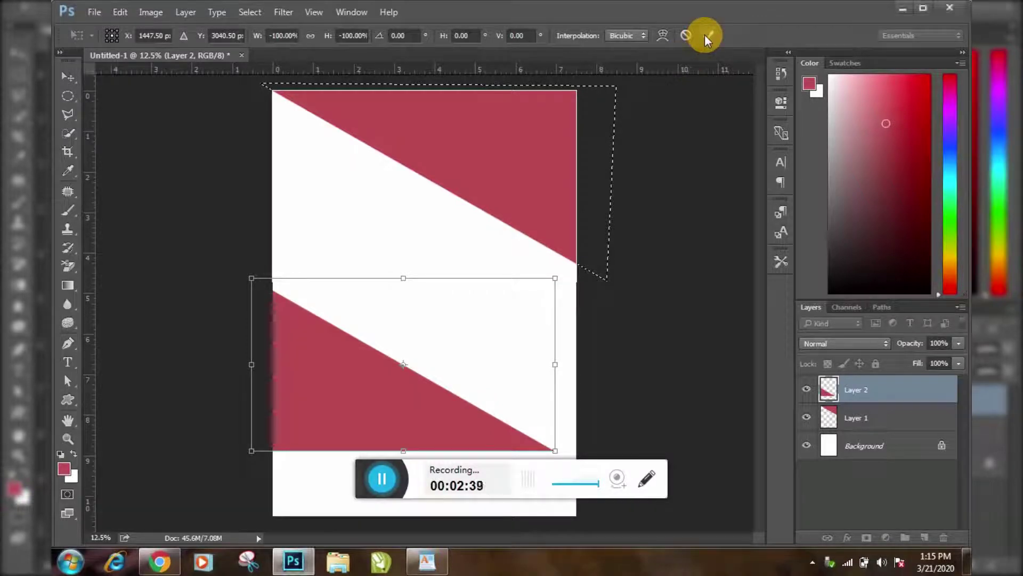
click(387, 487)
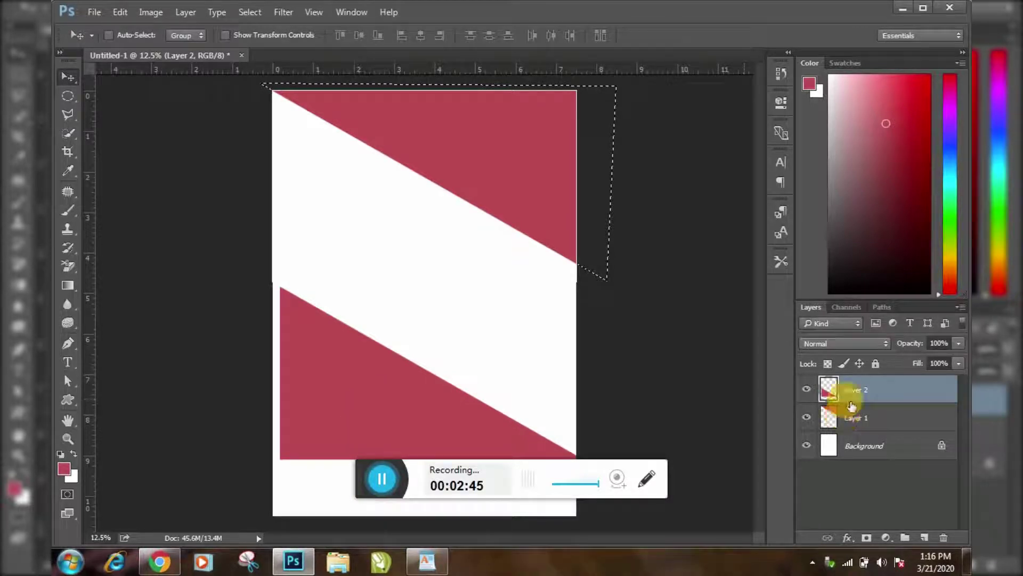
Snap the flipped crimson triangle flush into the page's bottom-left corner
click(621, 425)
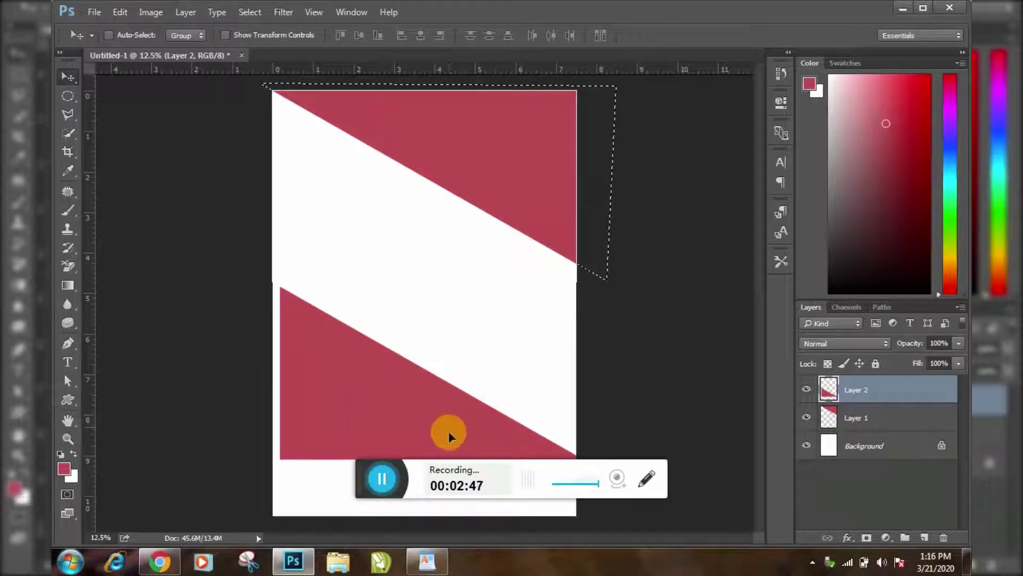
drag(450, 425, 463, 470)
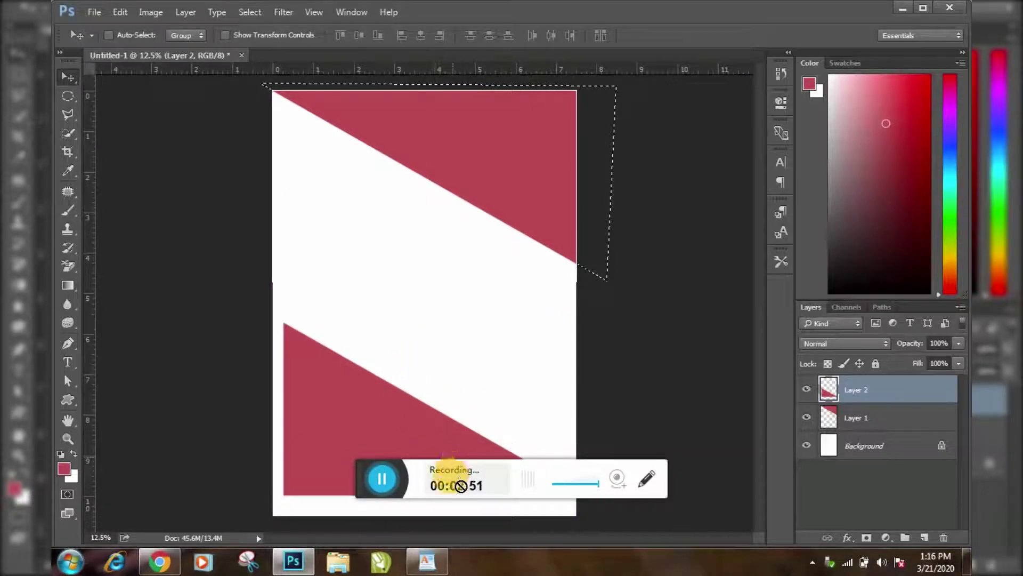
drag(441, 506, 471, 500)
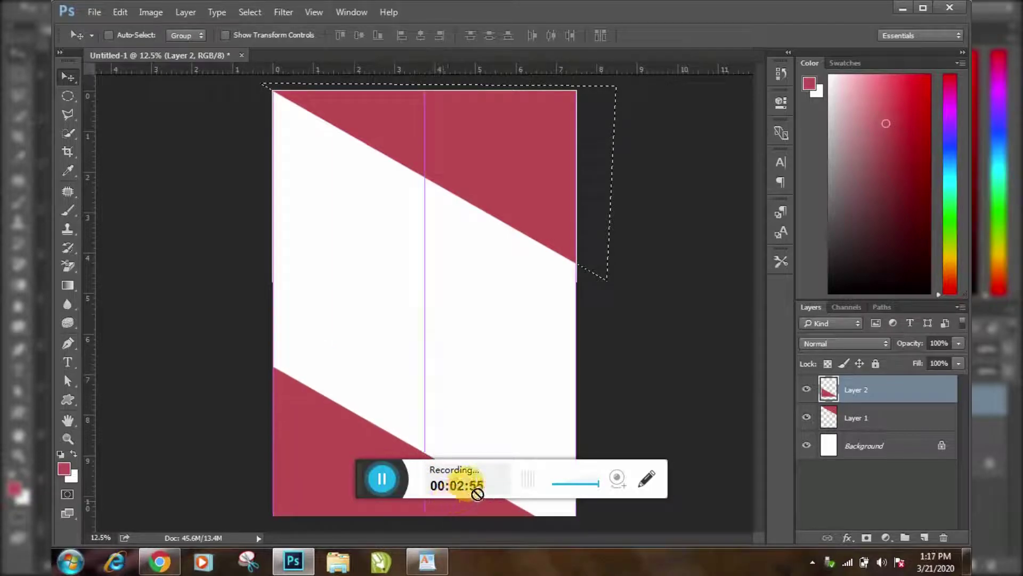
drag(480, 493, 346, 477)
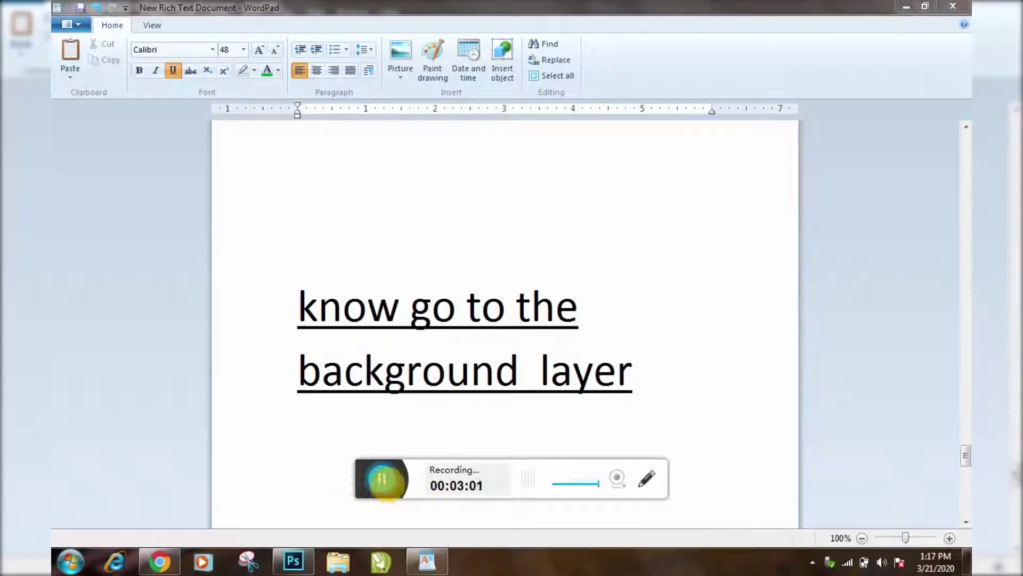
Make the Background layer the active layer
click(392, 480)
click(341, 481)
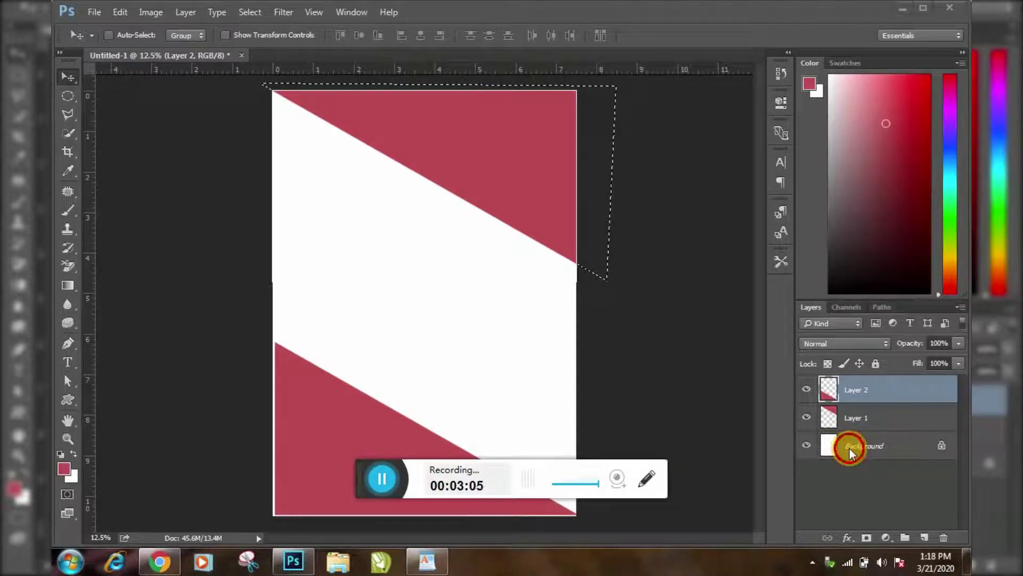
click(849, 452)
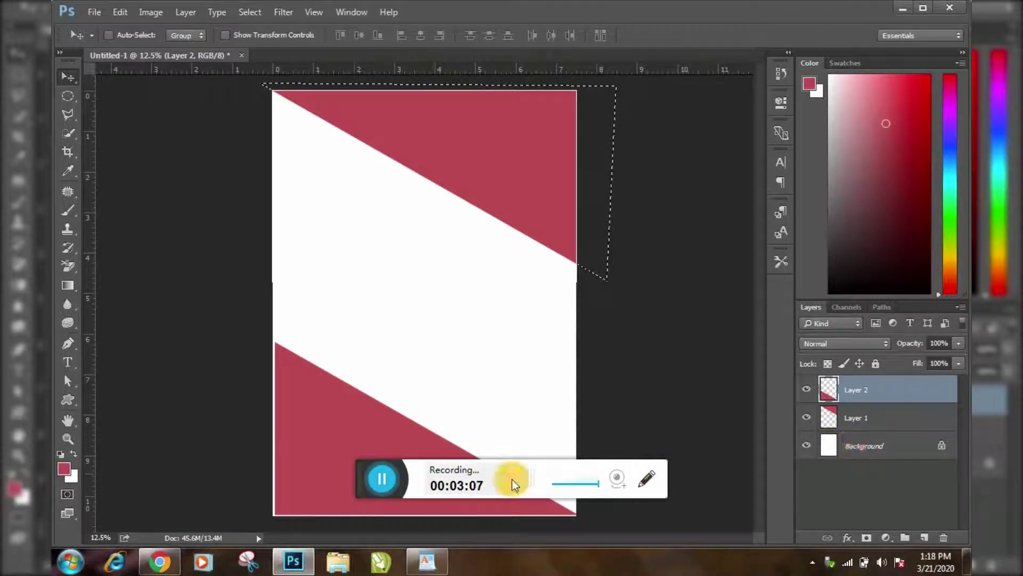
click(380, 477)
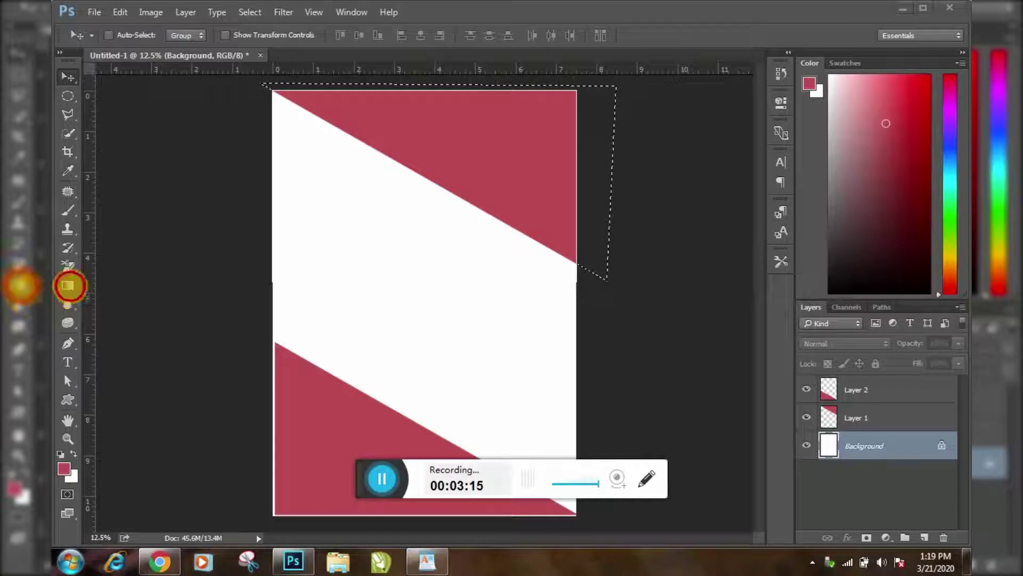
Fill the white diagonal band with a diagonal blue-pink-yellow gradient
click(70, 288)
key(g)
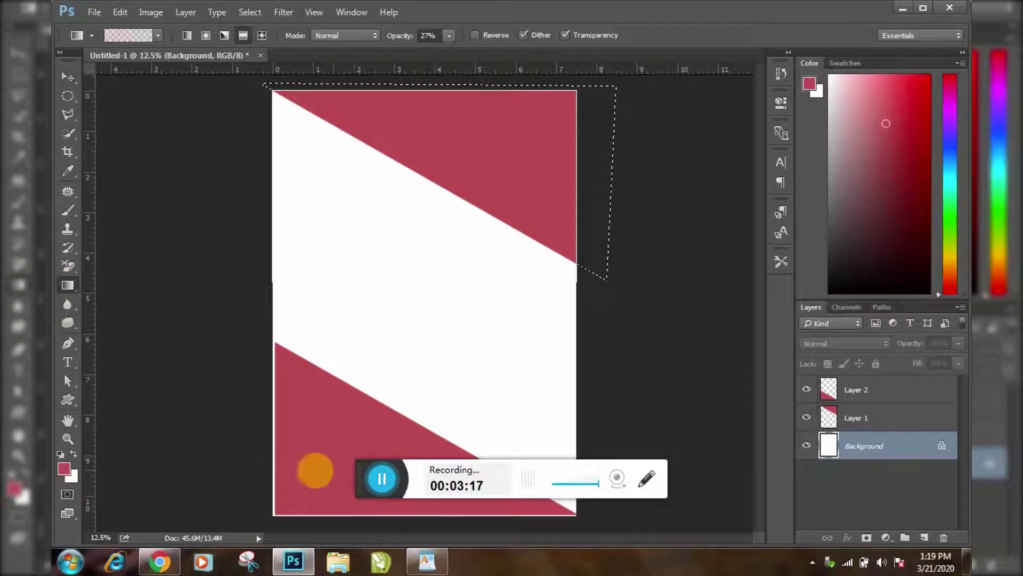
click(158, 41)
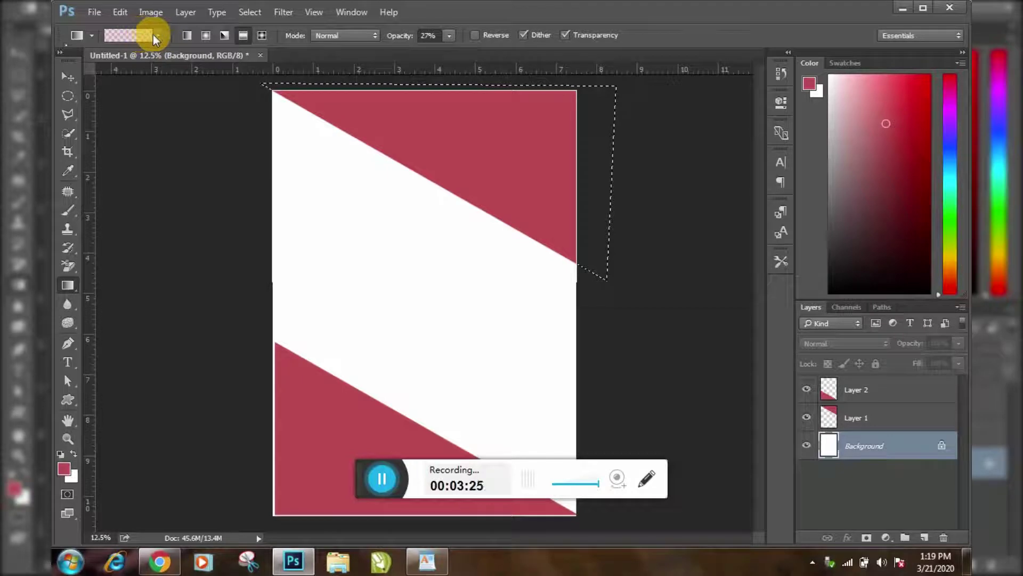
click(156, 37)
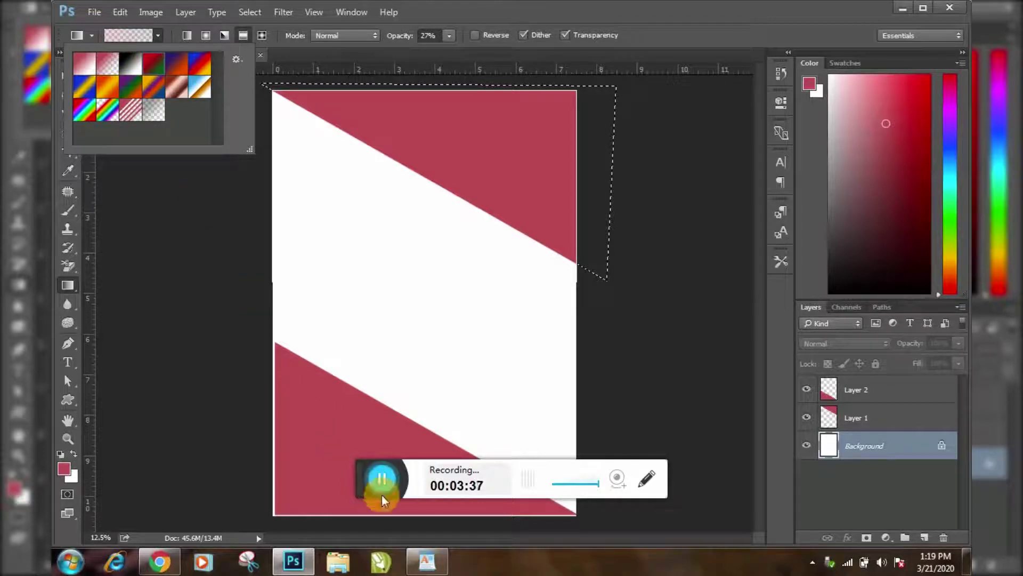
click(306, 335)
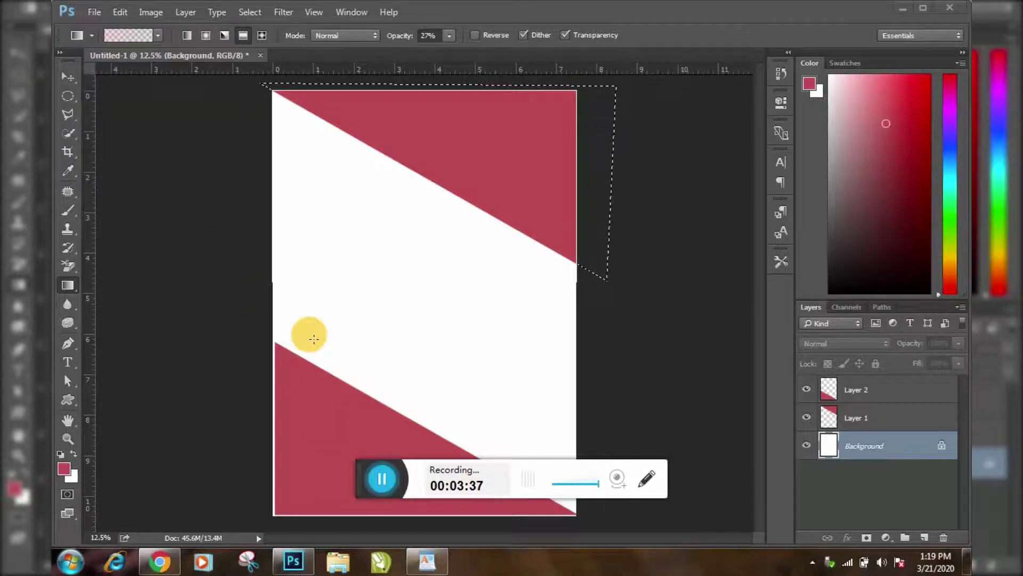
click(300, 196)
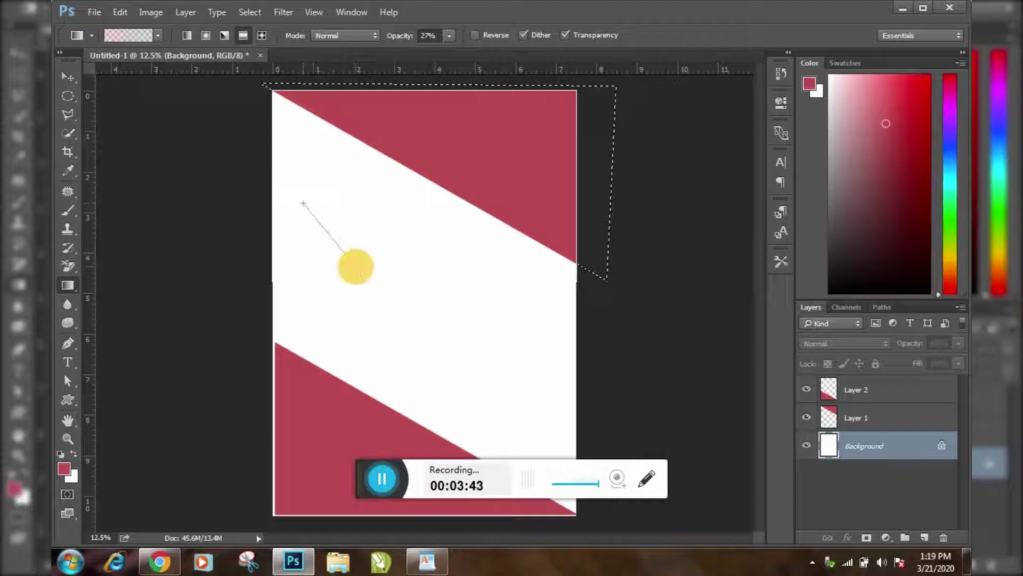
drag(304, 204, 357, 267)
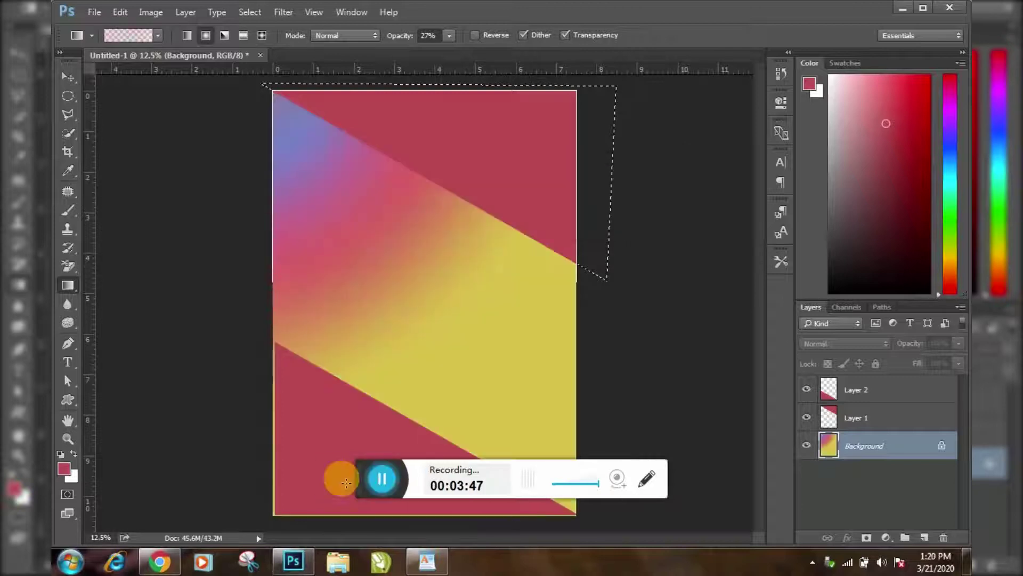
click(376, 478)
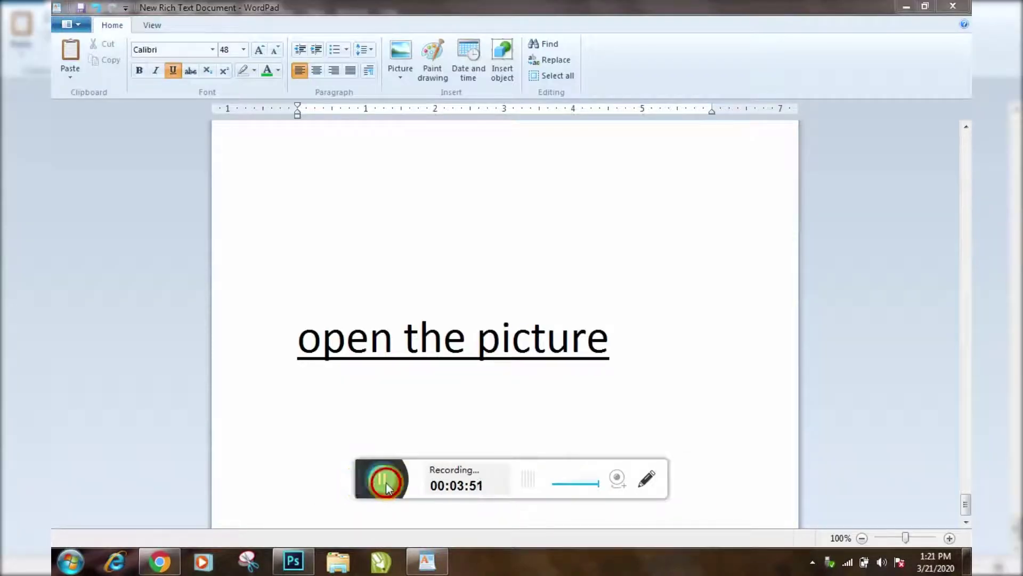
click(385, 486)
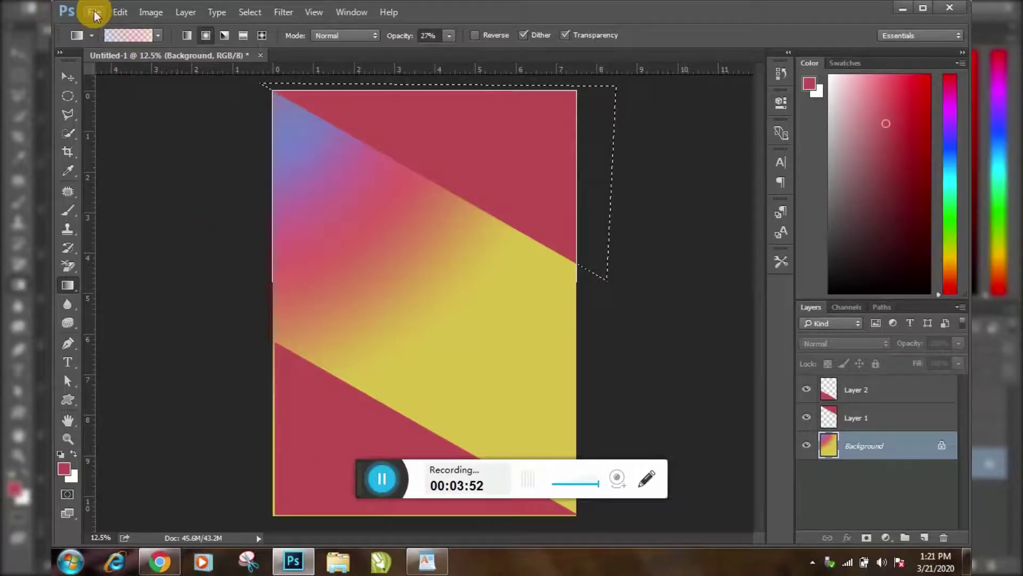
Open the our-students photo and drop it onto the flyer's upper part as Layer 3
click(95, 12)
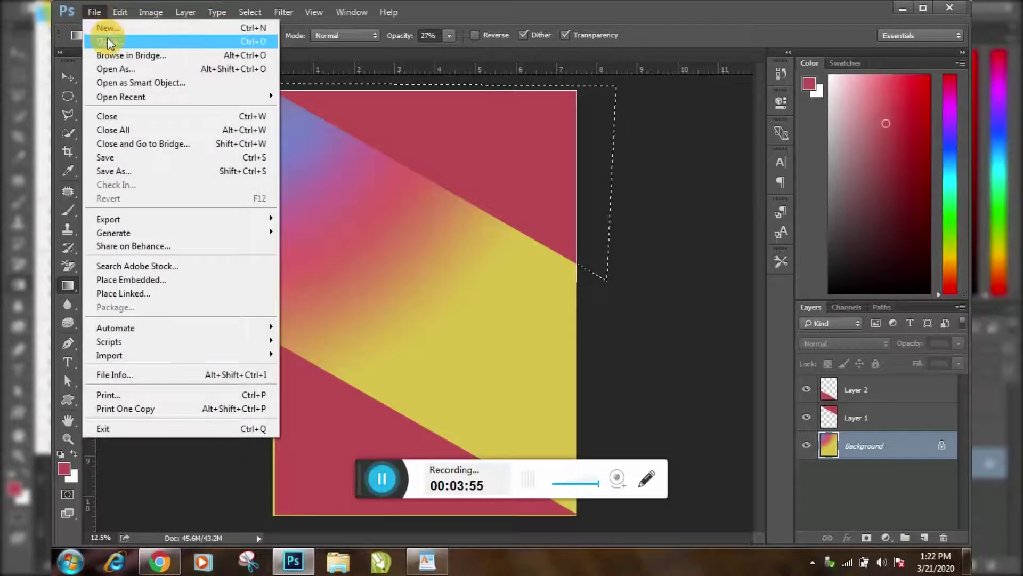
key(Escape)
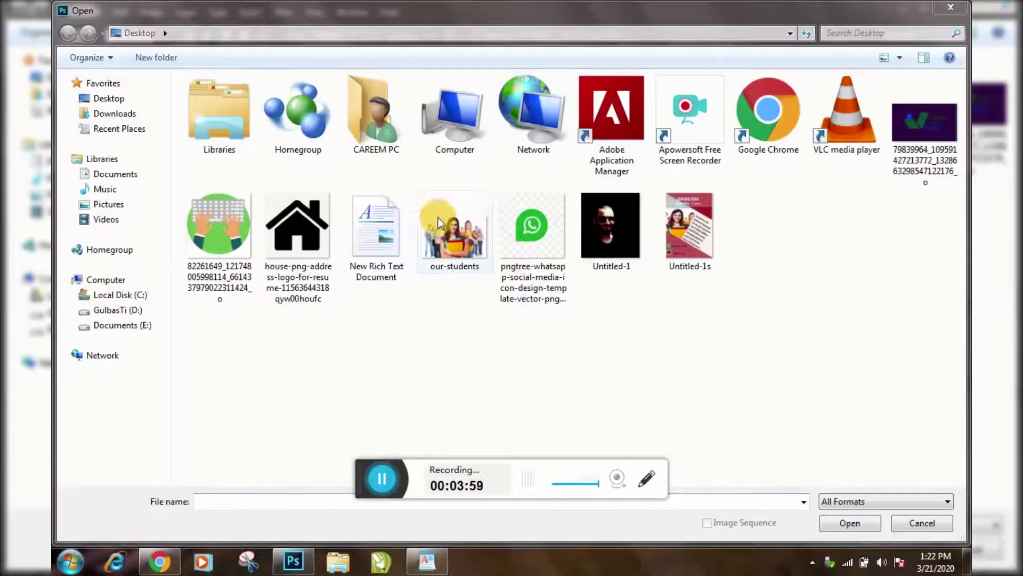
click(445, 232)
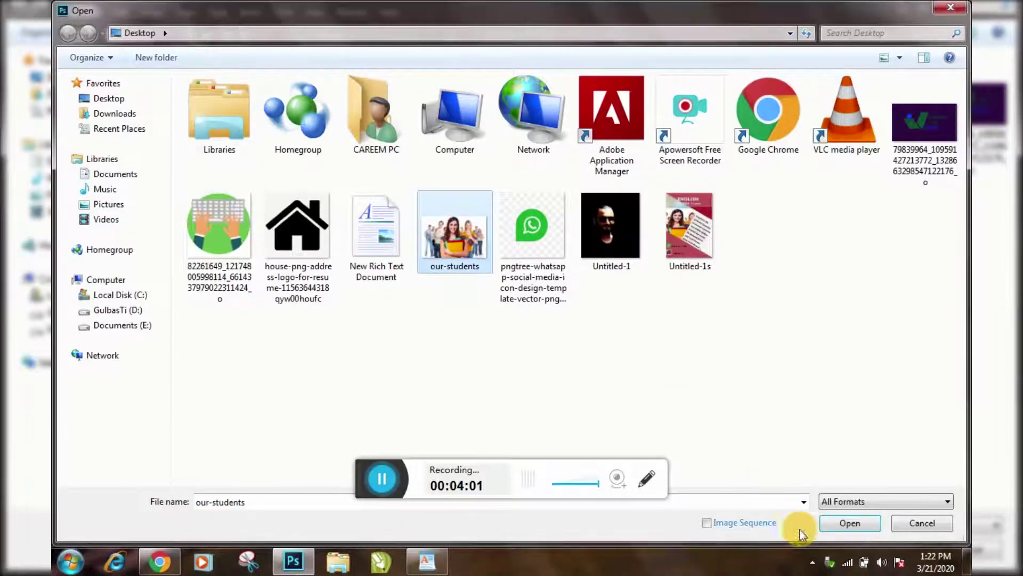
click(836, 526)
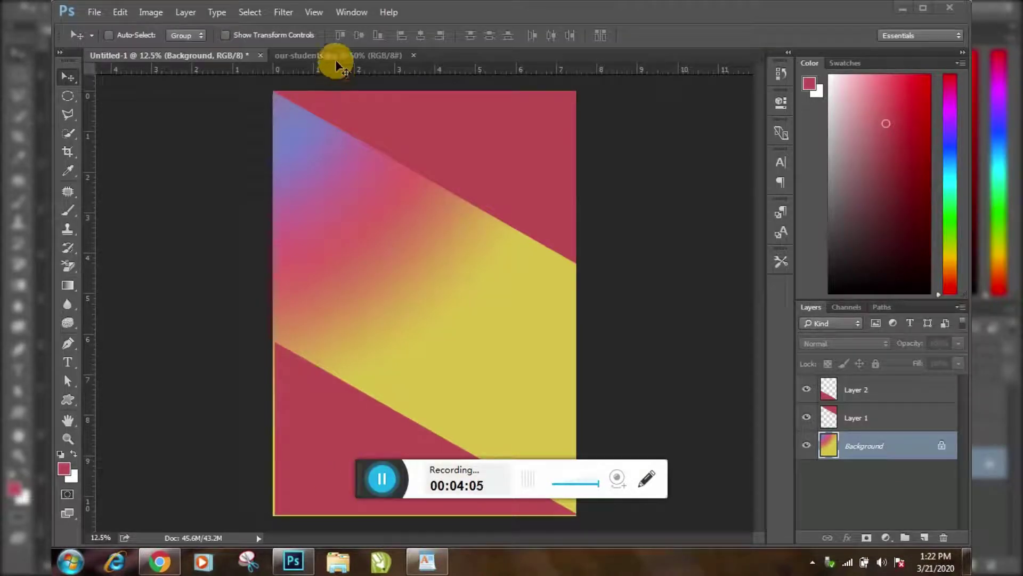
click(336, 57)
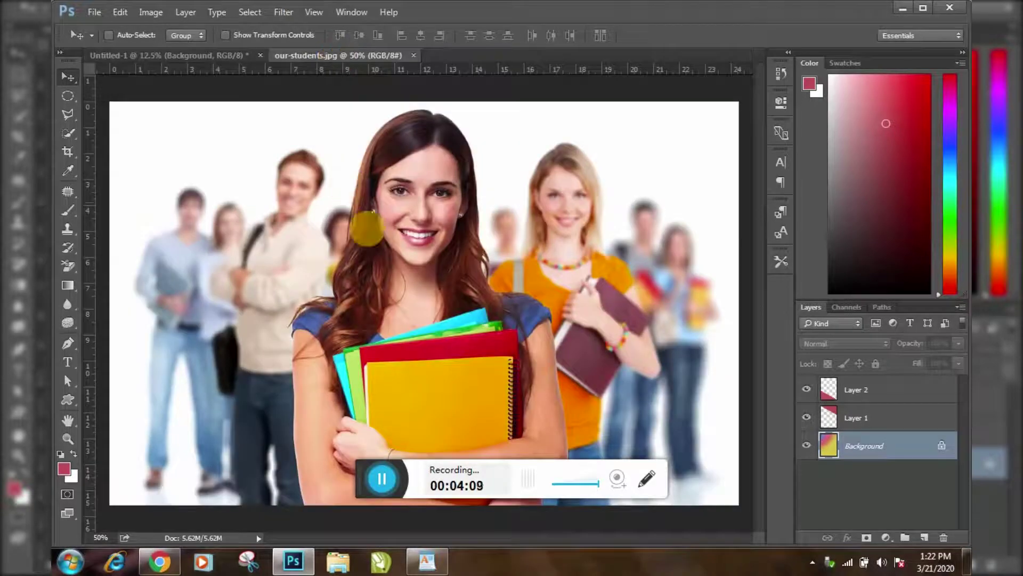
drag(368, 226, 203, 53)
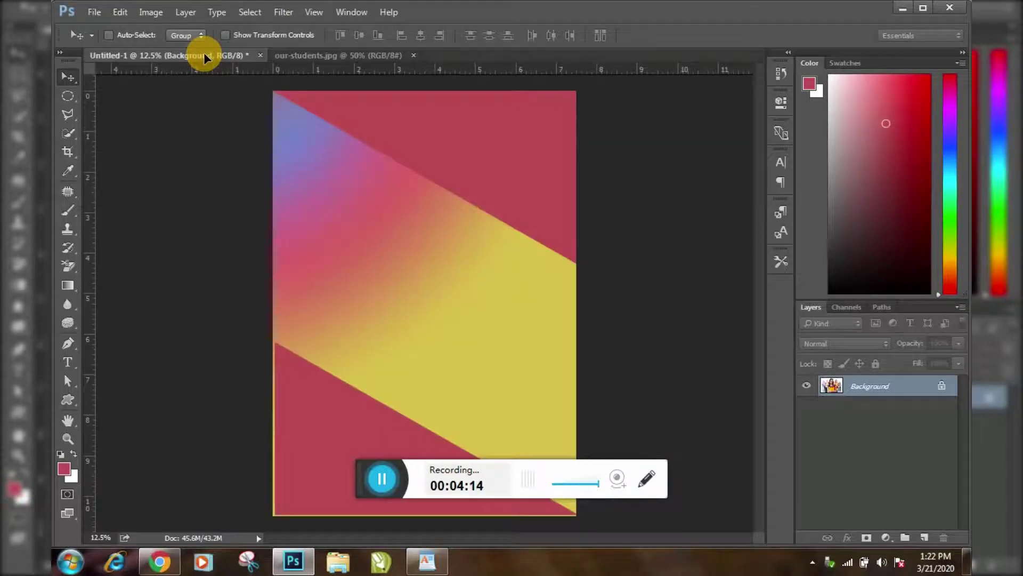
drag(204, 53, 344, 216)
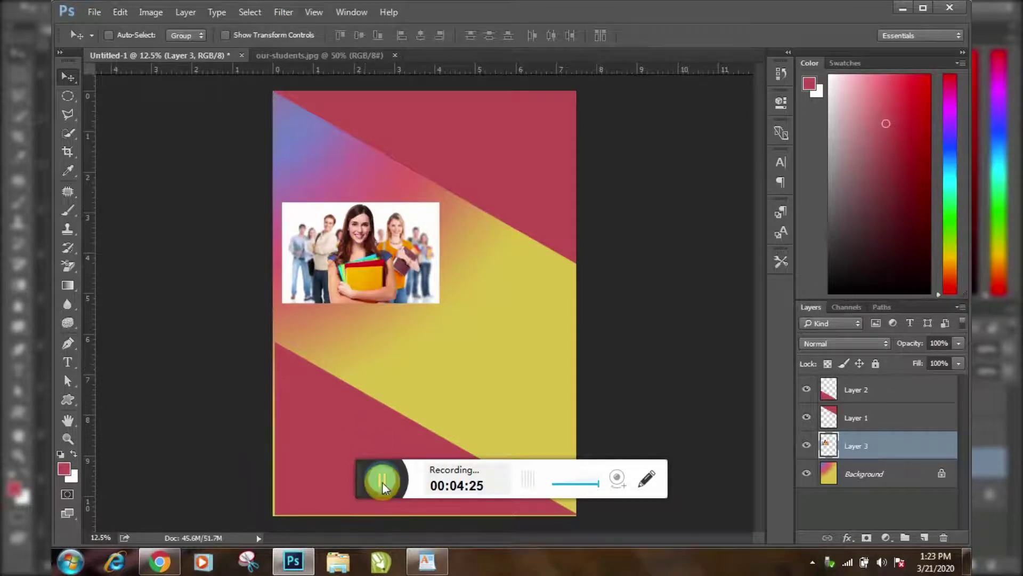
Enlarge the students photo to about 169% and center it across the flyer's upper middle
click(358, 286)
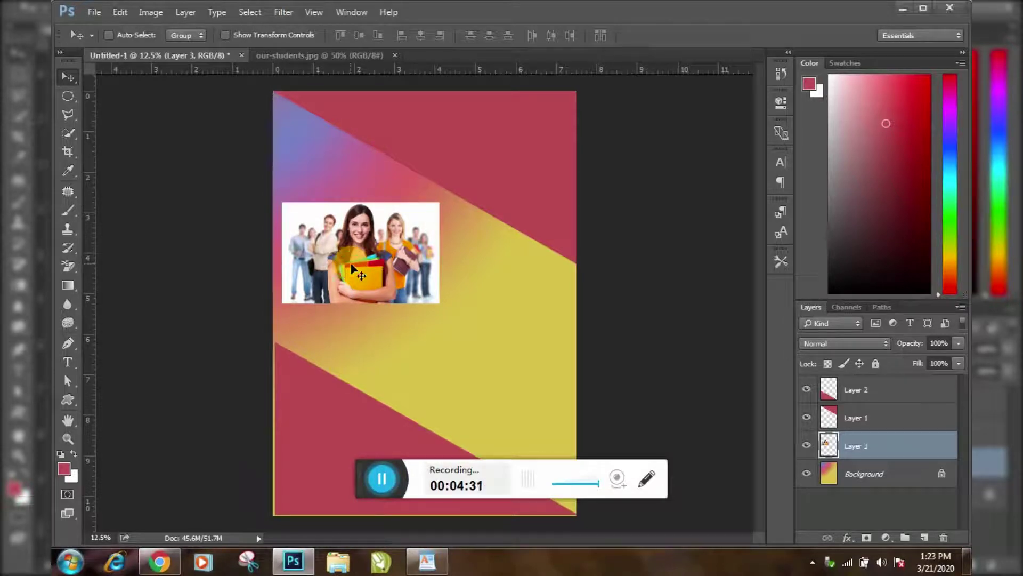
key(ctrl+t)
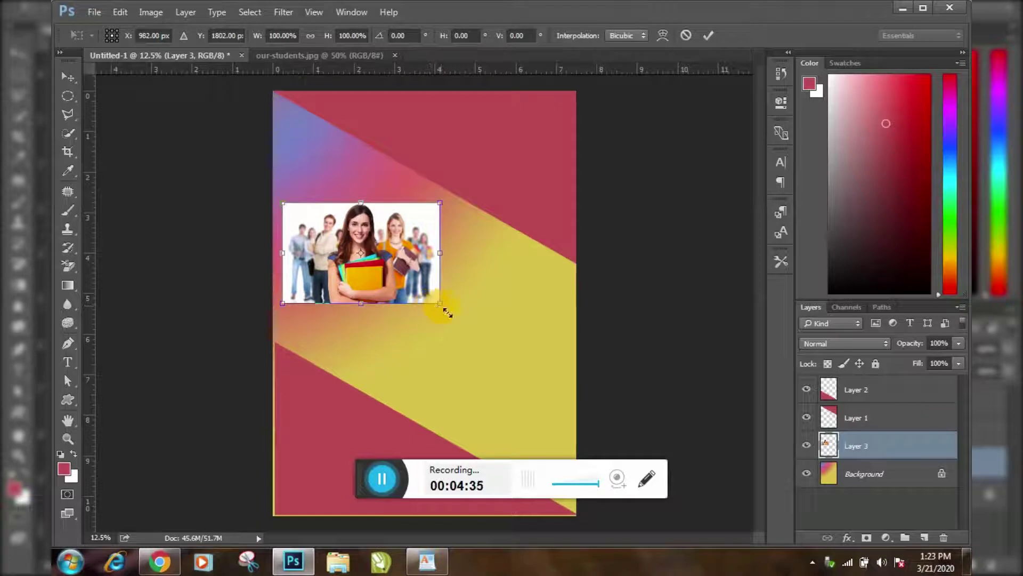
drag(446, 312, 520, 372)
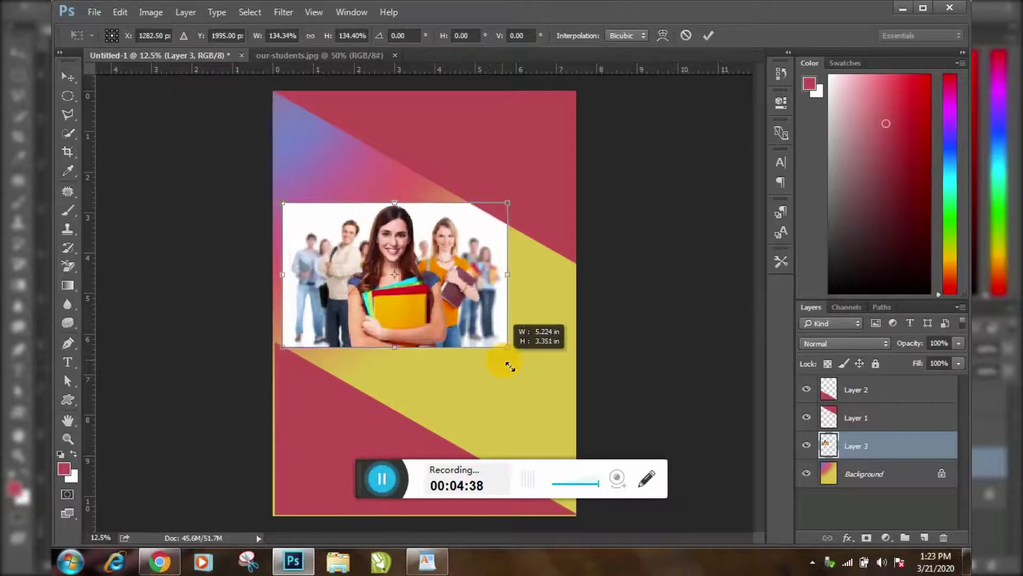
drag(520, 371, 547, 390)
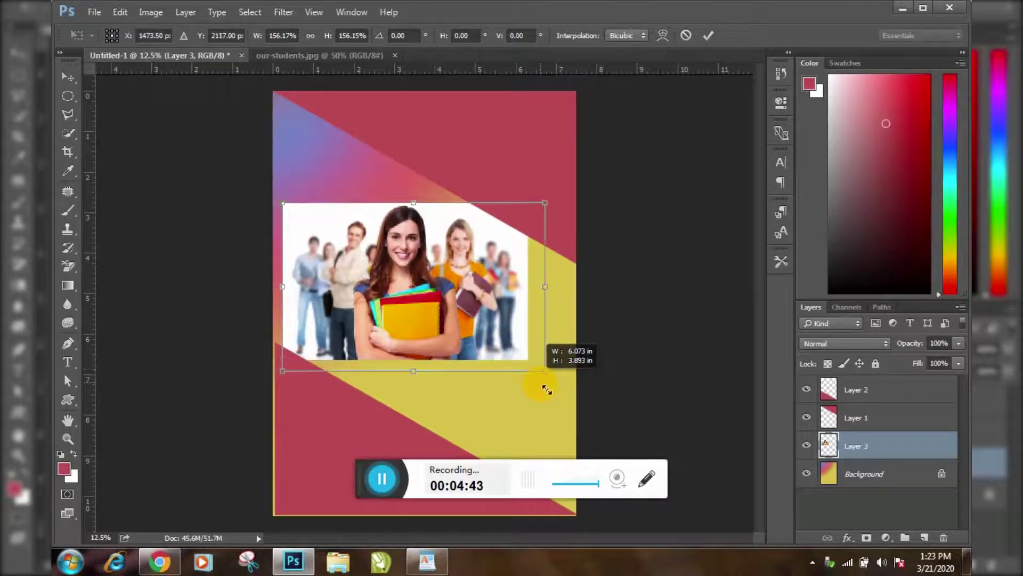
drag(550, 393, 553, 396)
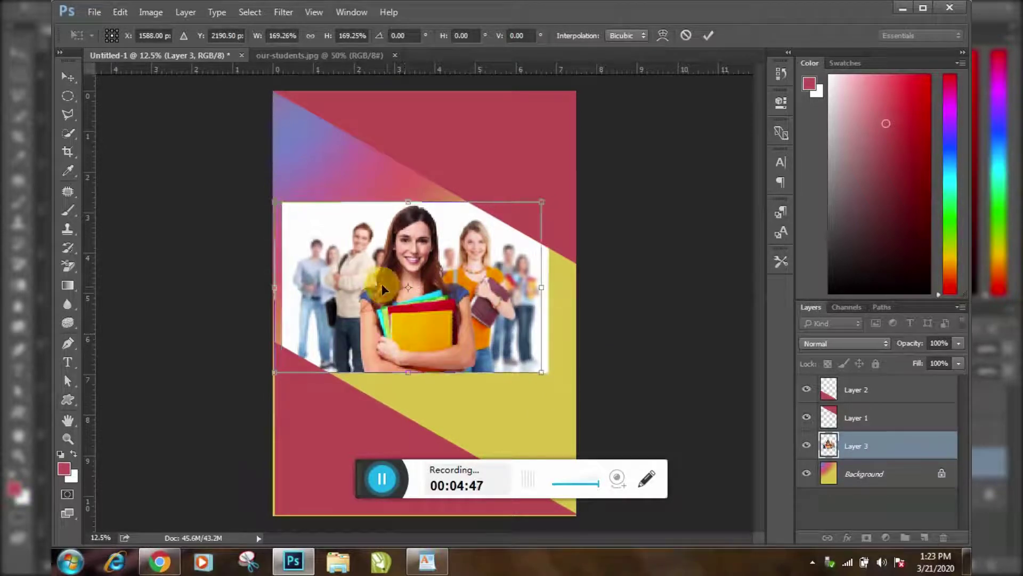
drag(387, 286, 346, 242)
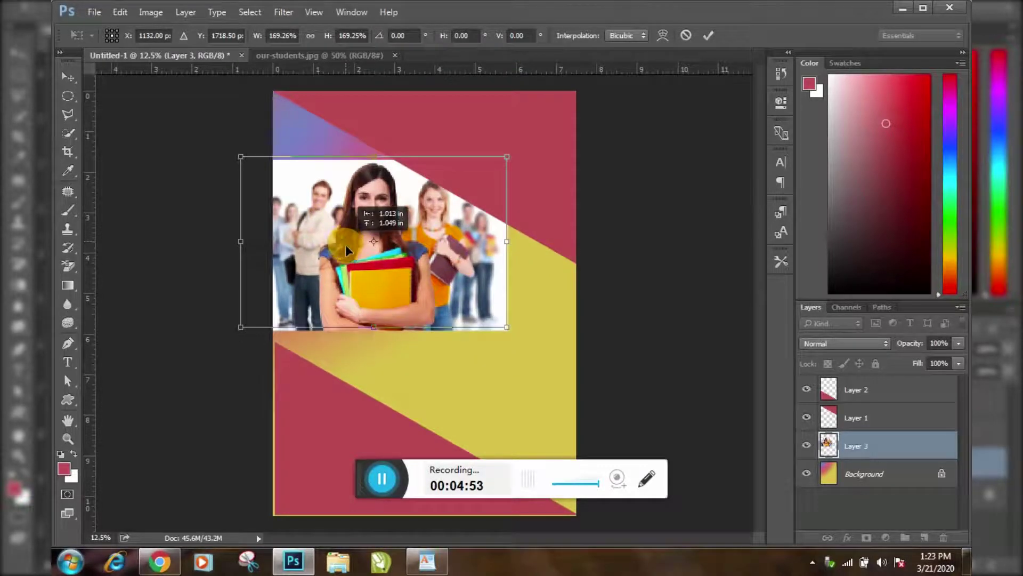
mouse_move(346, 241)
mouse_down()
mouse_move(354, 270)
mouse_move(353, 257)
mouse_move(367, 263)
mouse_up()
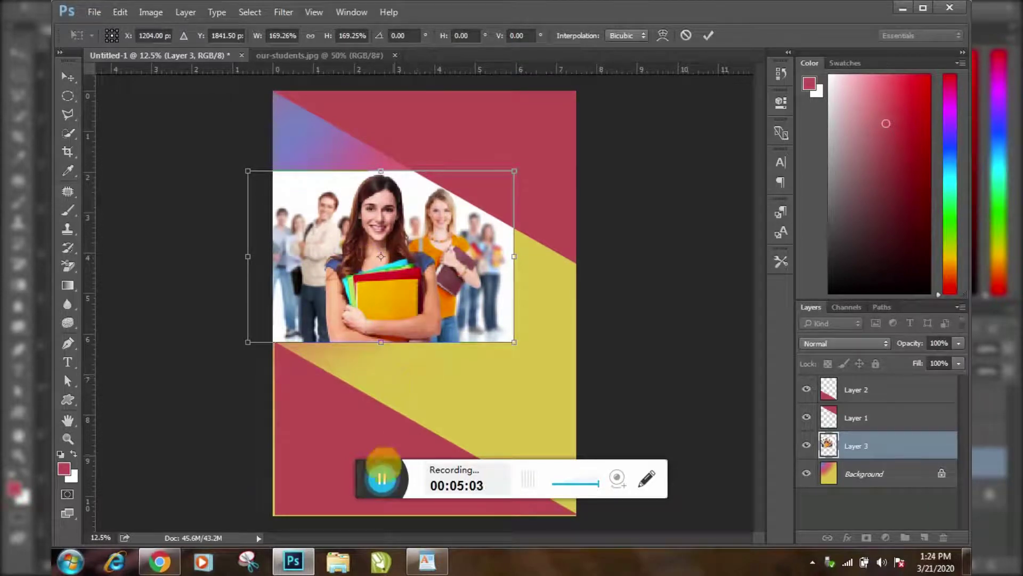
click(375, 482)
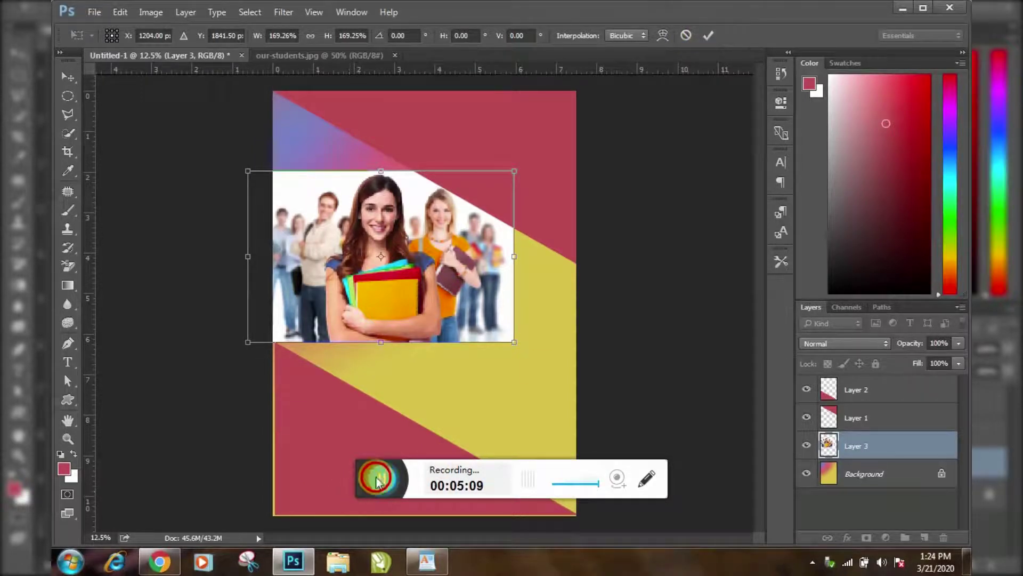
key(Return)
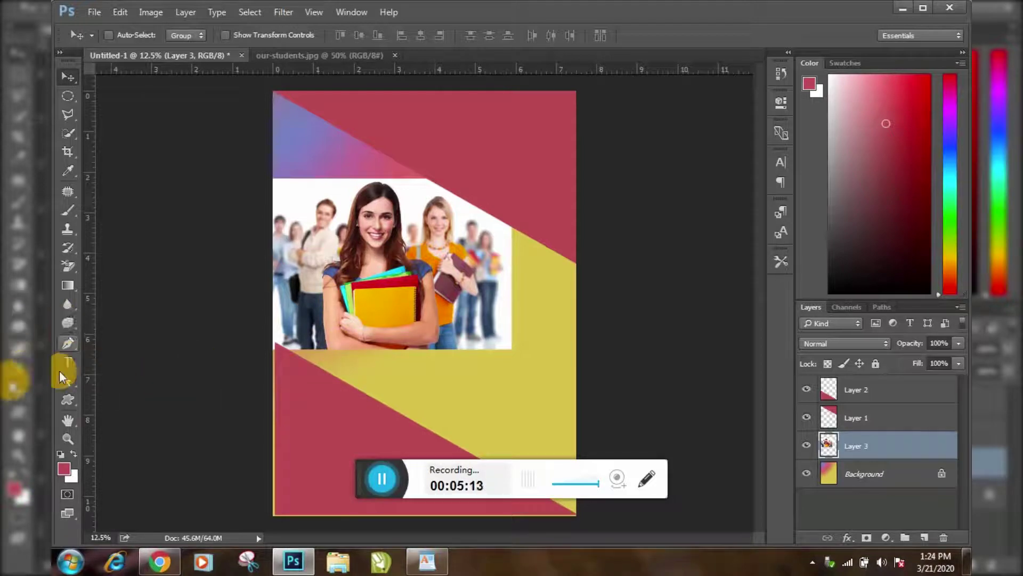
Draw a white rectangle over the photo's lower right, widened to the flyer's right edge
click(68, 398)
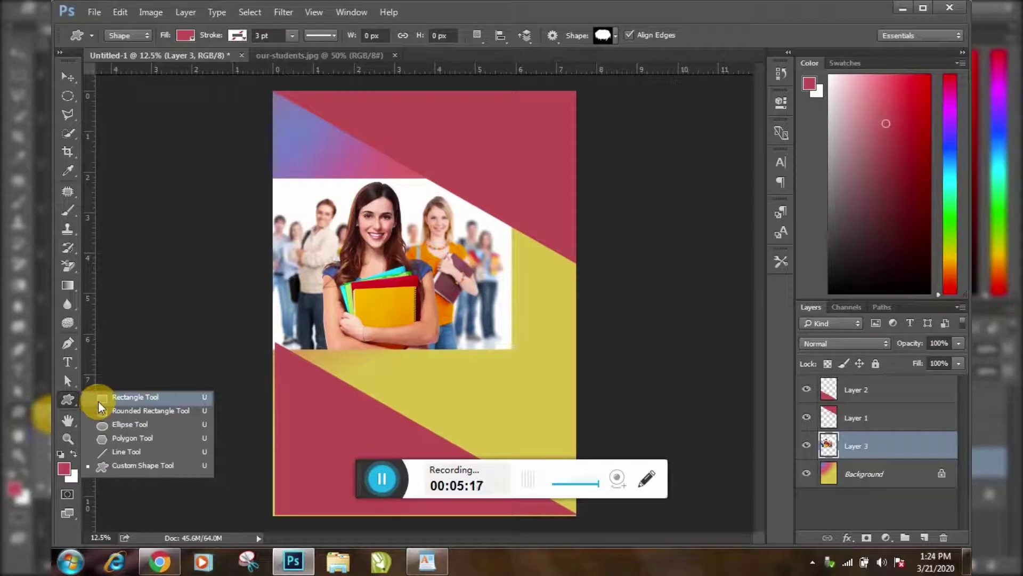
click(99, 401)
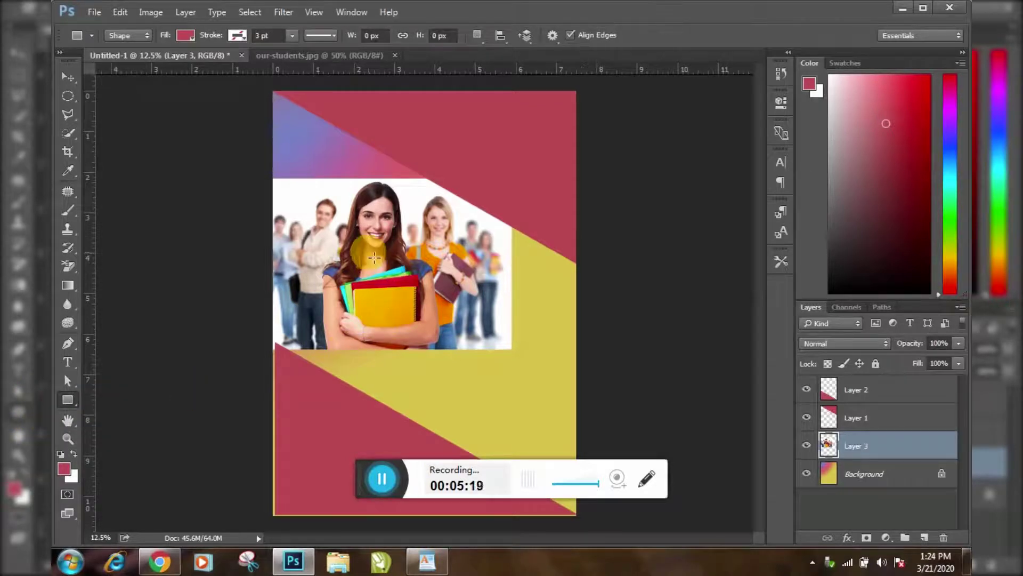
mouse_move(365, 248)
mouse_down()
mouse_move(494, 400)
mouse_move(565, 453)
mouse_up()
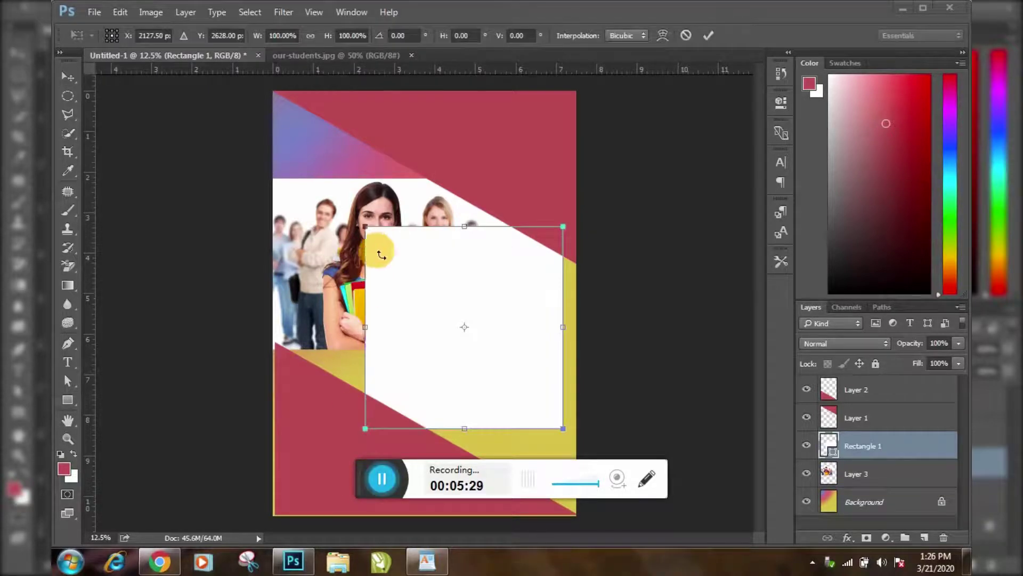
drag(566, 333, 578, 333)
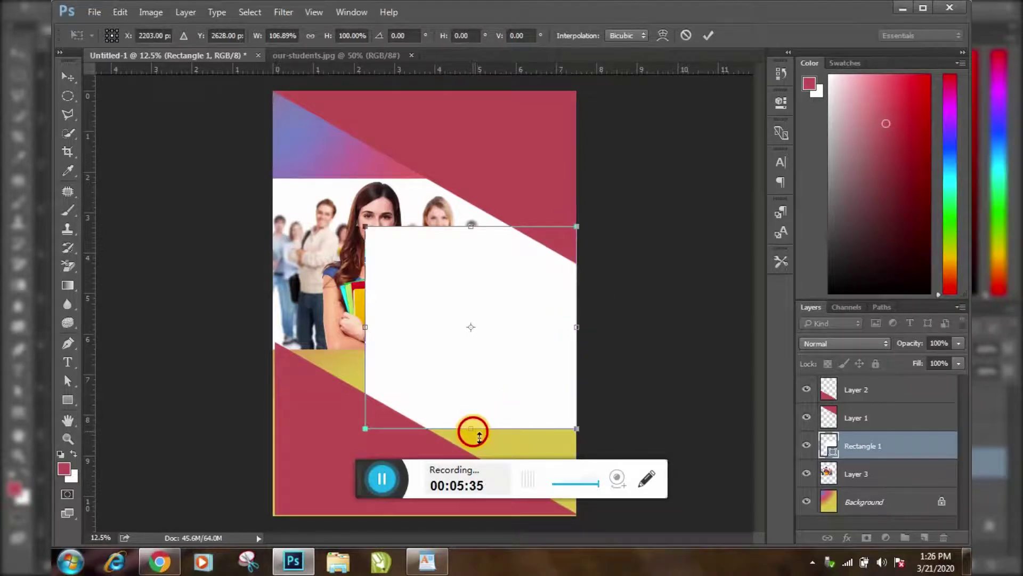
drag(472, 431, 471, 443)
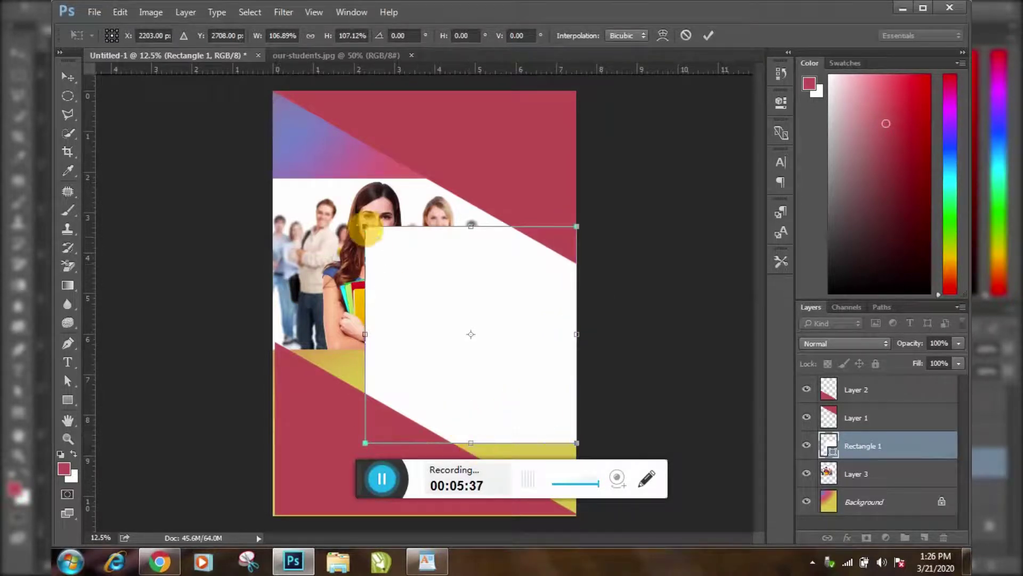
Tilt the white rectangle about 18°, stretch it taller and nudge it into place
drag(362, 220, 365, 289)
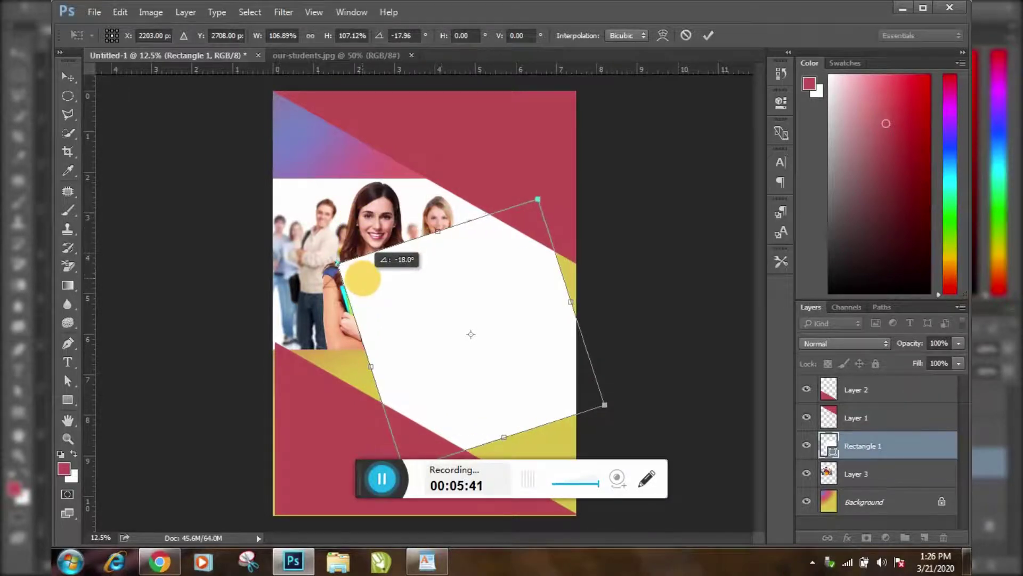
mouse_move(489, 322)
mouse_down()
mouse_move(537, 373)
mouse_move(553, 419)
mouse_move(607, 423)
mouse_move(620, 411)
mouse_move(606, 361)
mouse_move(570, 313)
mouse_move(578, 296)
mouse_move(581, 306)
mouse_up()
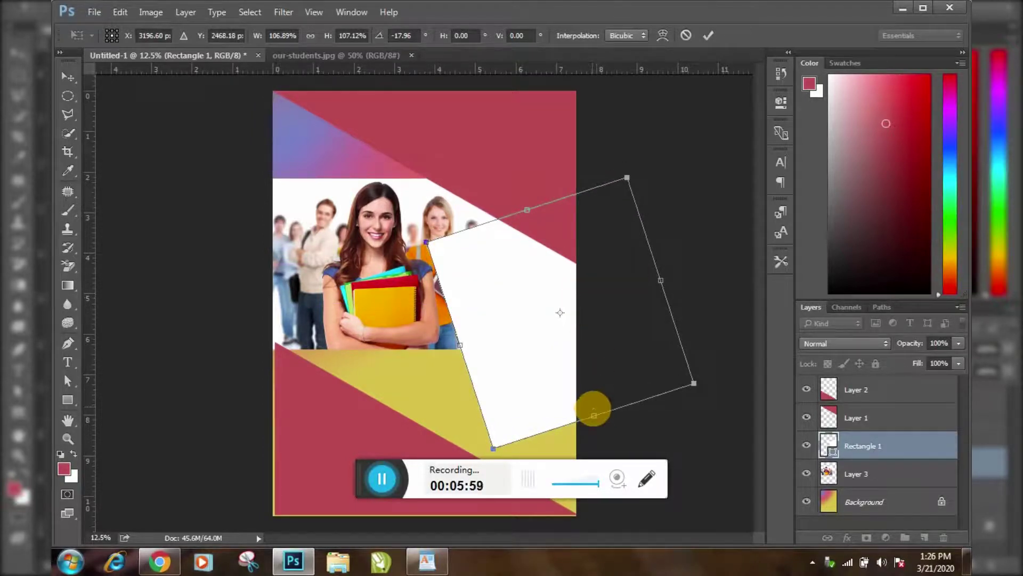
mouse_move(594, 415)
mouse_down()
mouse_move(608, 482)
mouse_move(600, 498)
mouse_move(614, 520)
mouse_up()
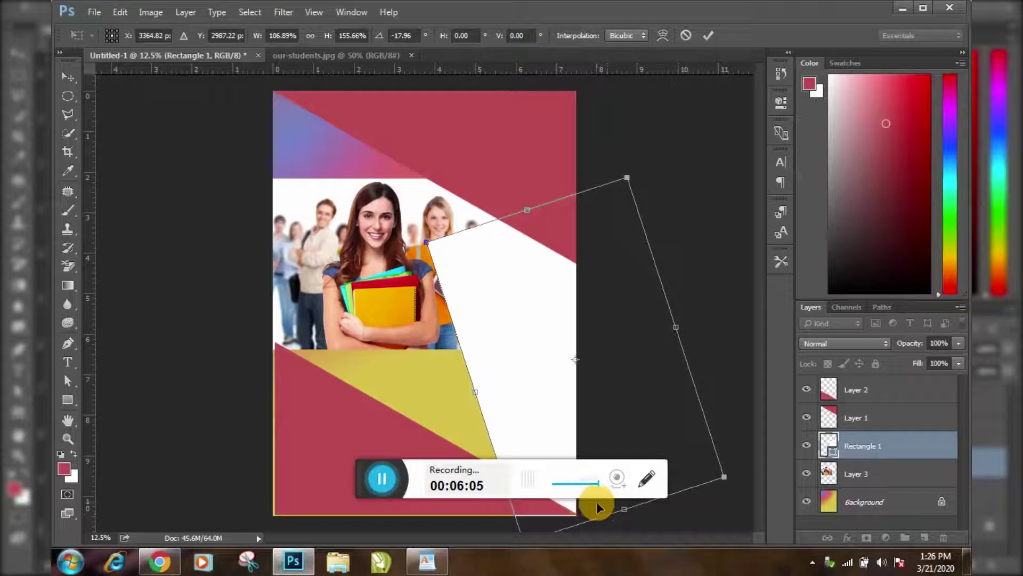
key(shift+Left)
key(shift+Left)
key(shift+Left)
key(shift+Left)
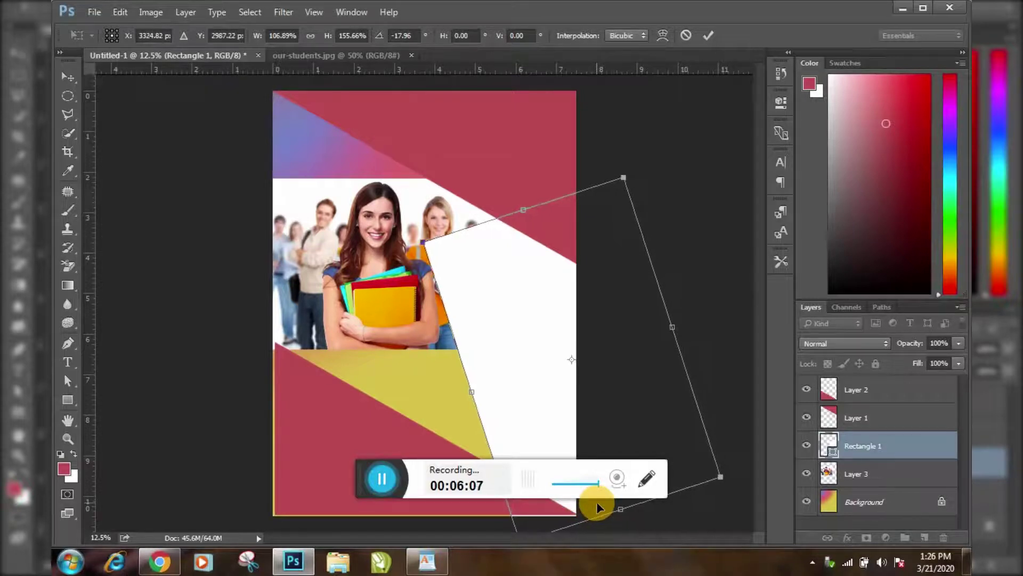
key(Return)
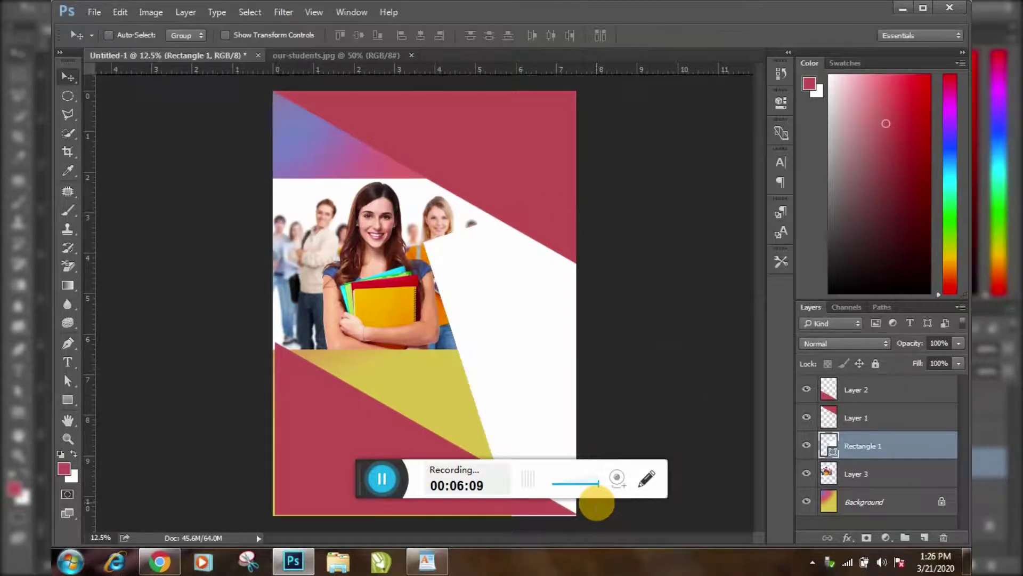
Lower Rectangle 1's opacity to 83% so the white panel is see-through
click(958, 343)
drag(958, 344, 944, 360)
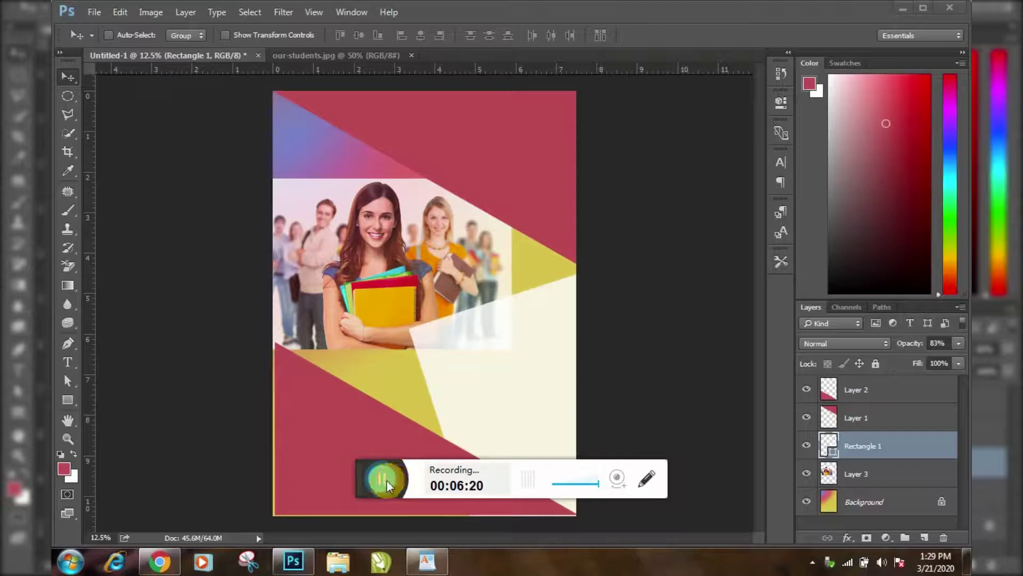
click(347, 480)
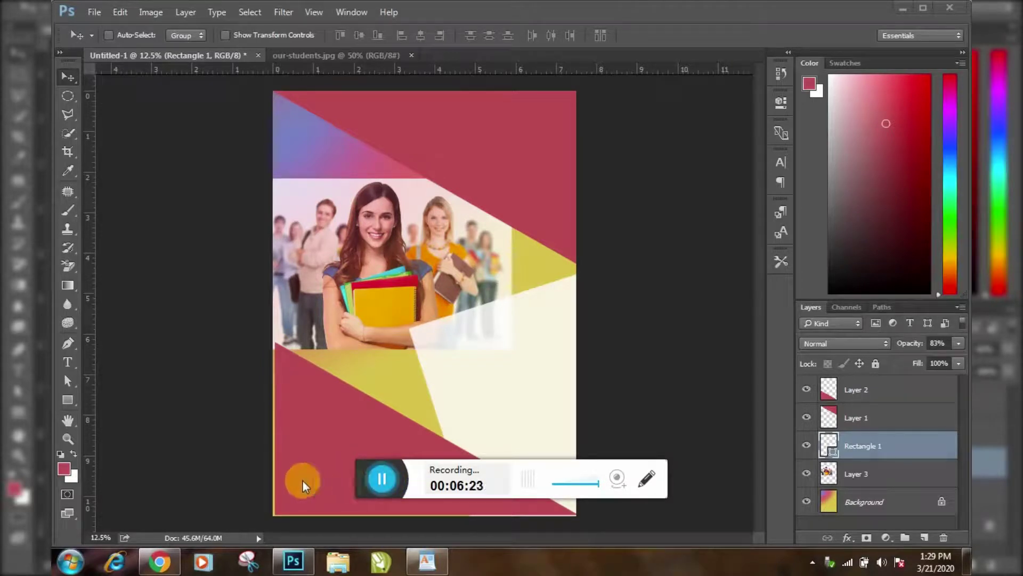
click(66, 365)
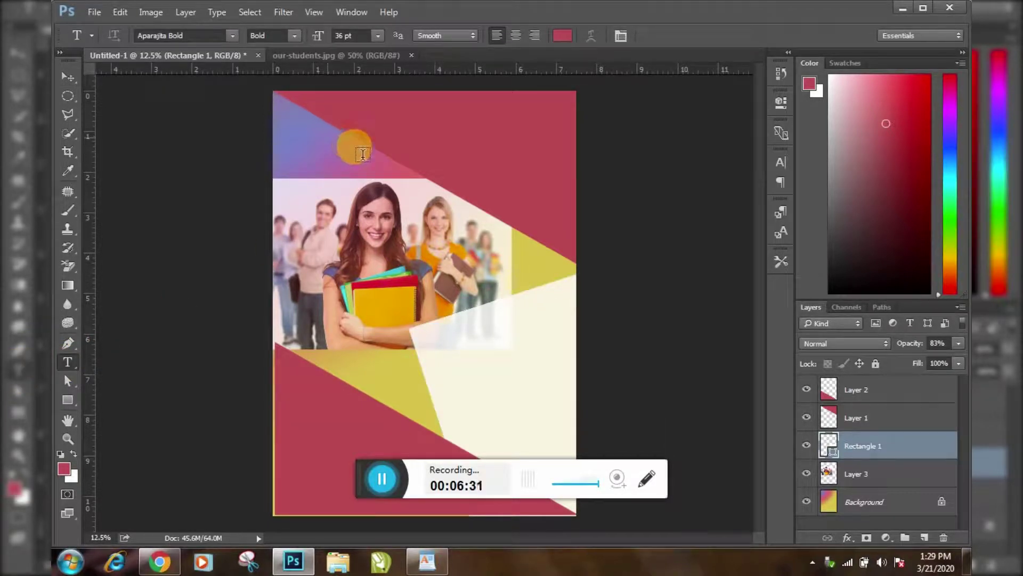
Add a white bold 'ENGLISH' heading at the flyer's top-left
click(328, 136)
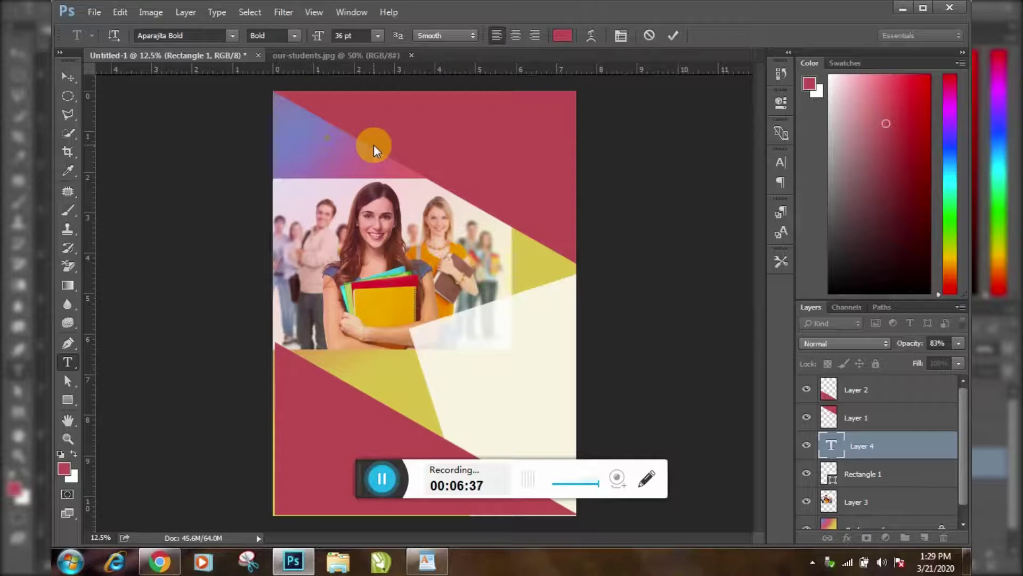
text(I)
drag(376, 150, 400, 145)
click(562, 35)
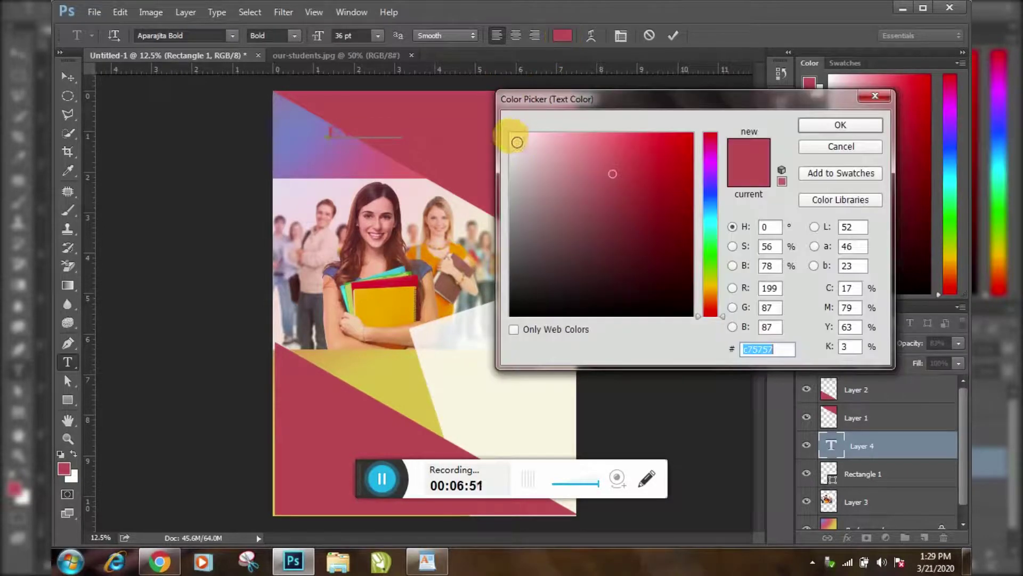
click(512, 136)
click(823, 128)
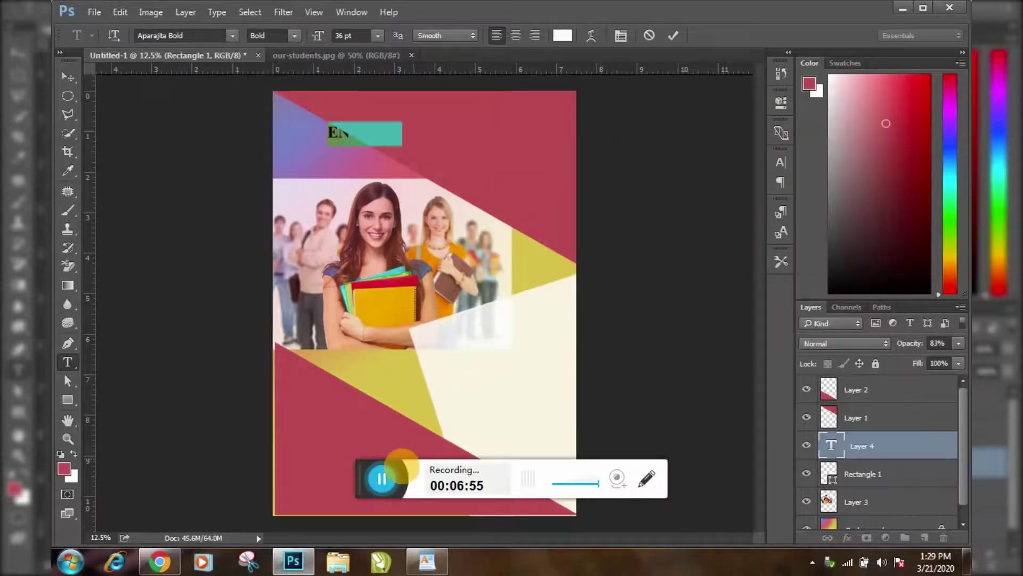
key(ctrl+Return)
key(v)
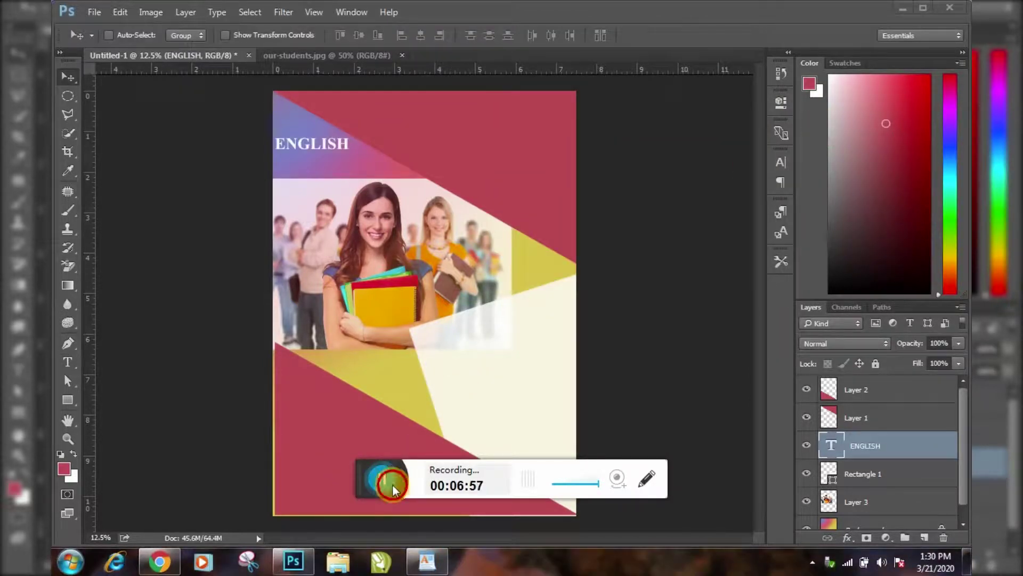
click(310, 214)
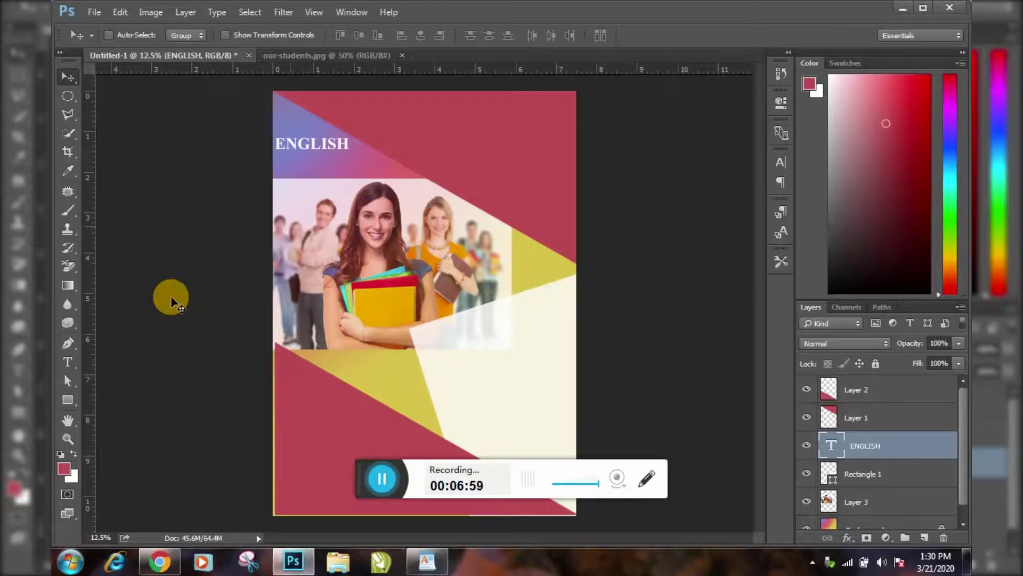
Add a white 'Coaching' text line positioned directly beneath ENGLISH
click(67, 362)
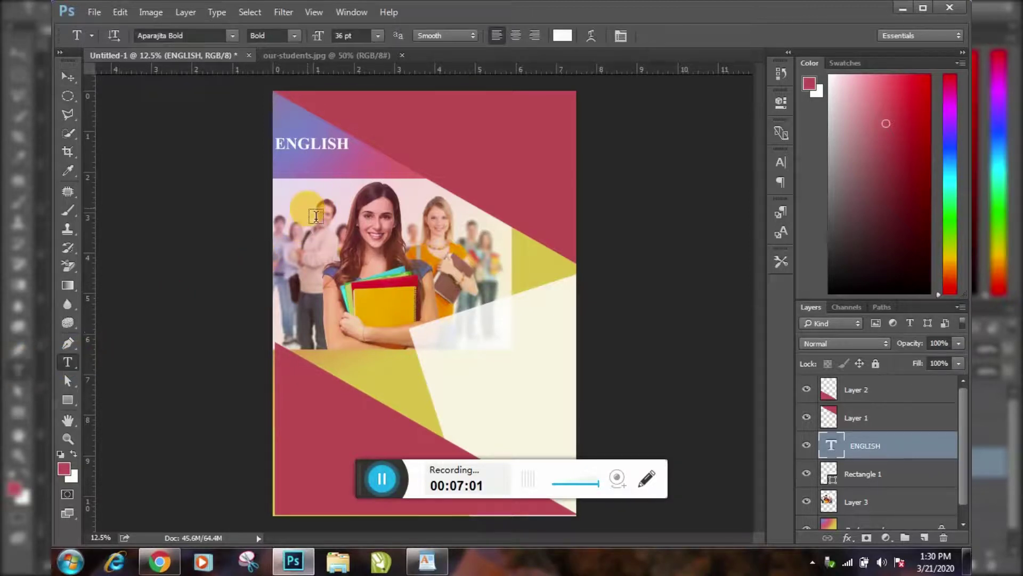
click(307, 208)
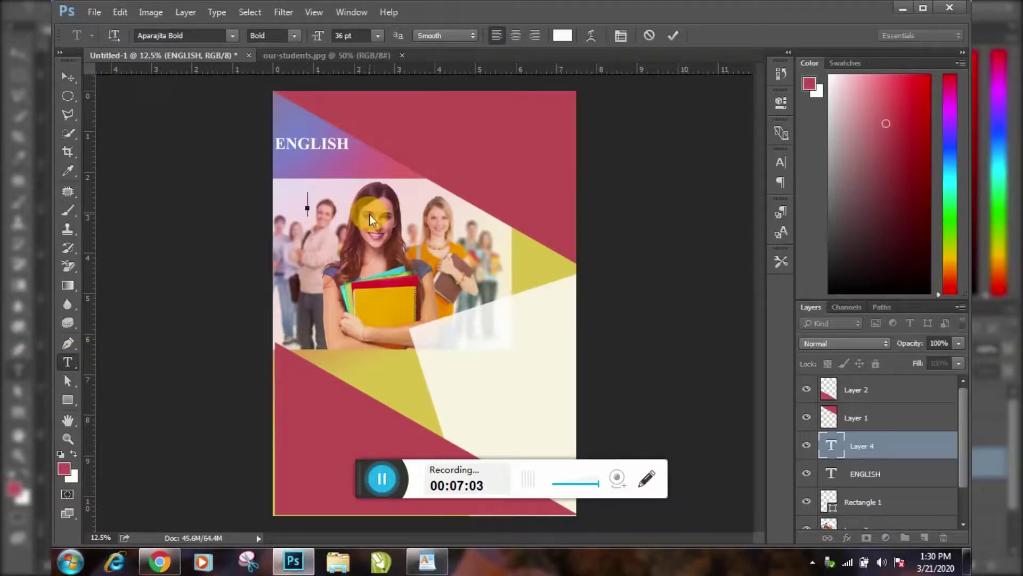
text(E)
text(nt)
key(BackSpace)
key(BackSpace)
text(ou)
text(r)
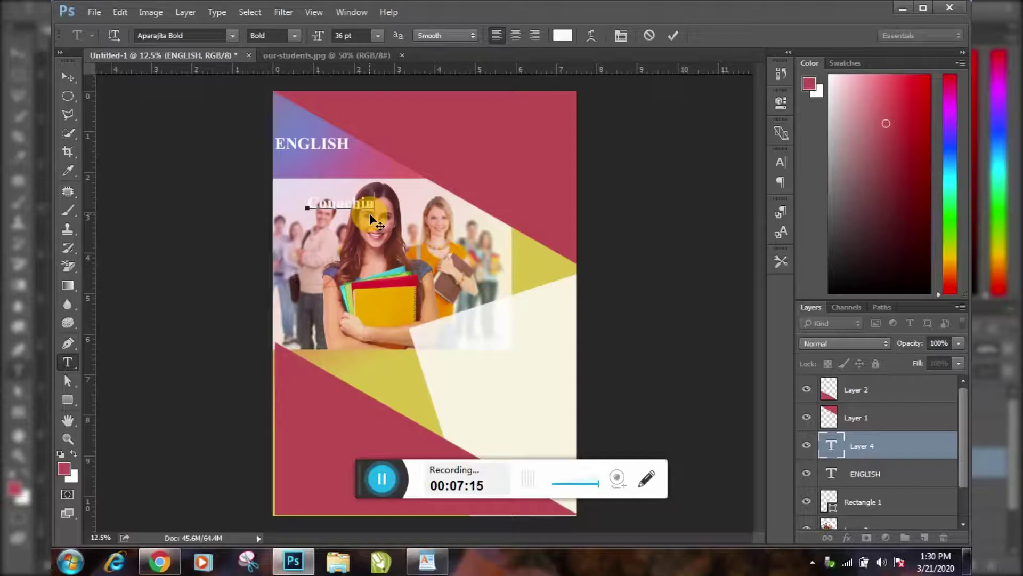
click(67, 77)
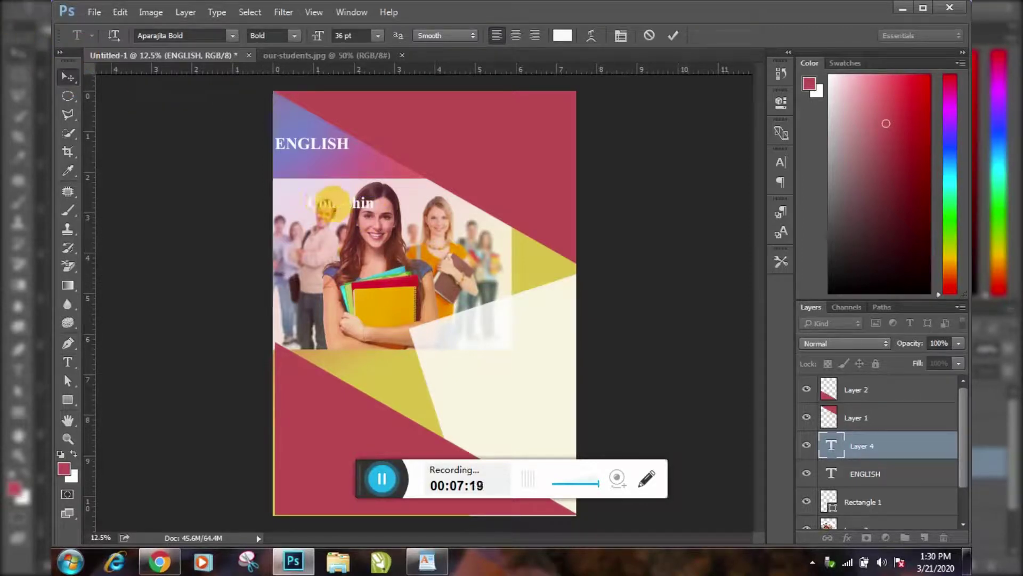
drag(333, 203, 314, 168)
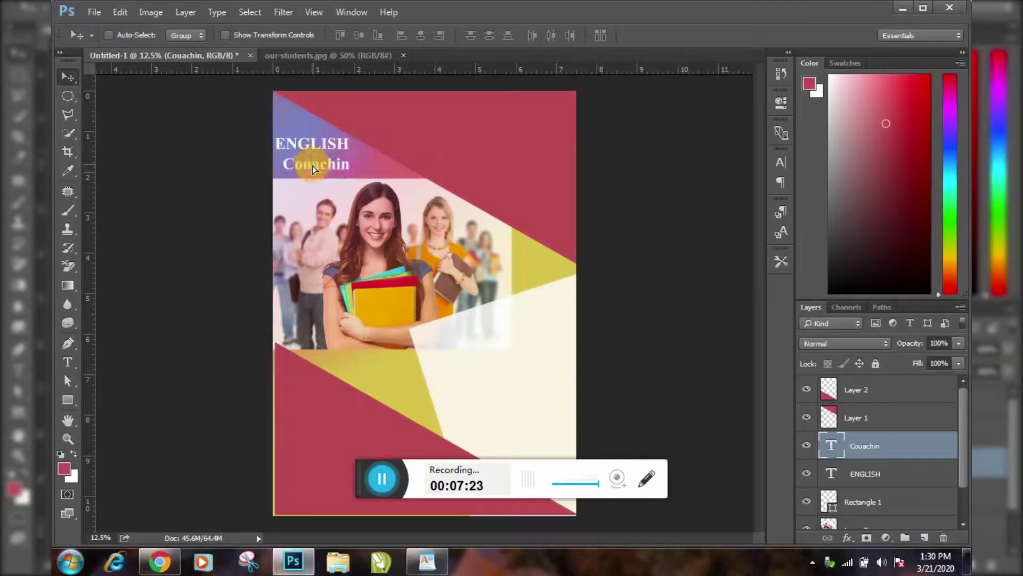
click(68, 362)
text(g)
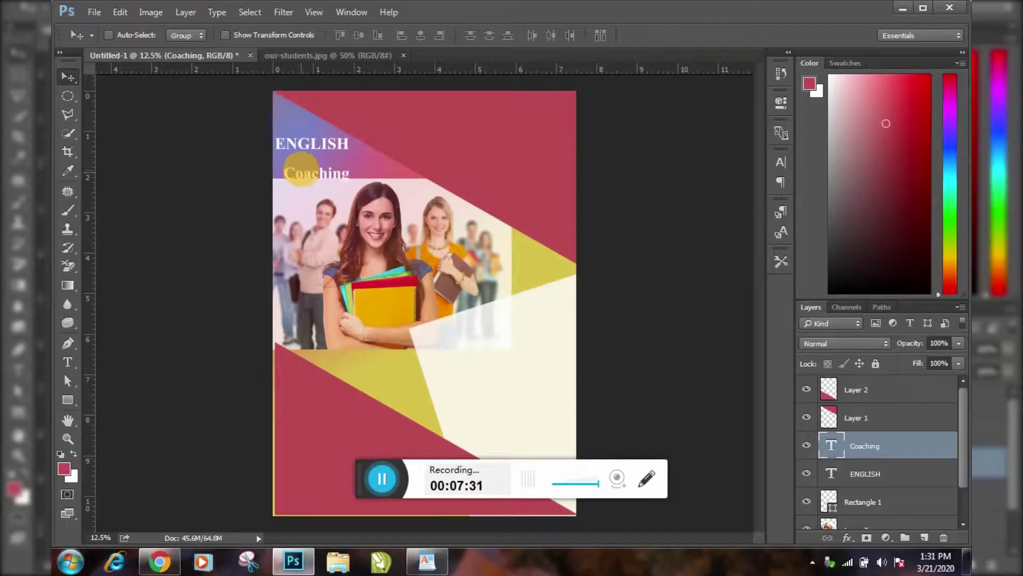
mouse_move(300, 173)
mouse_down()
mouse_move(293, 166)
mouse_move(329, 169)
mouse_up()
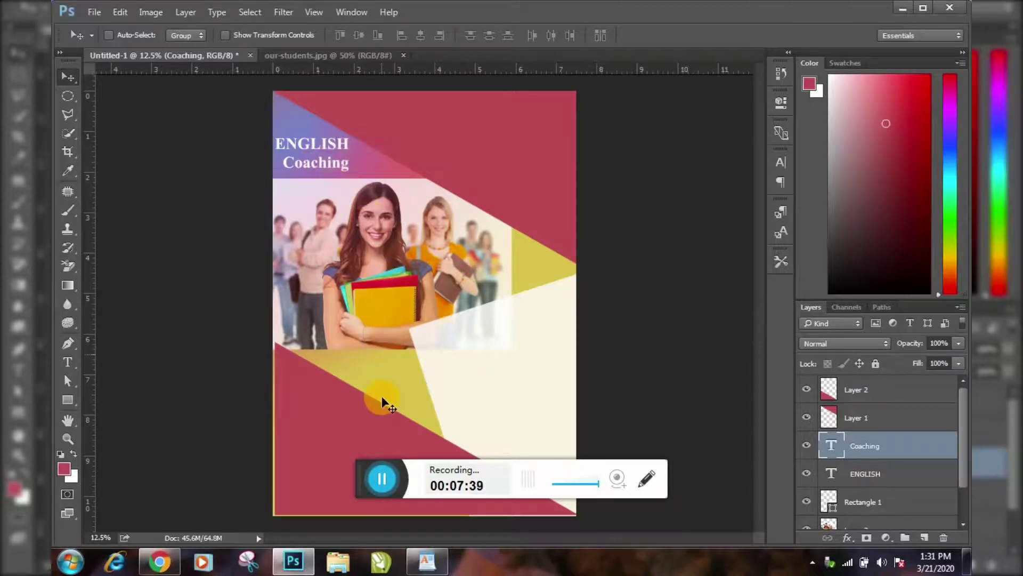
Type the tutor's name right of the heading, recasing 'SIR' to 'Sir'
key(t)
click(436, 156)
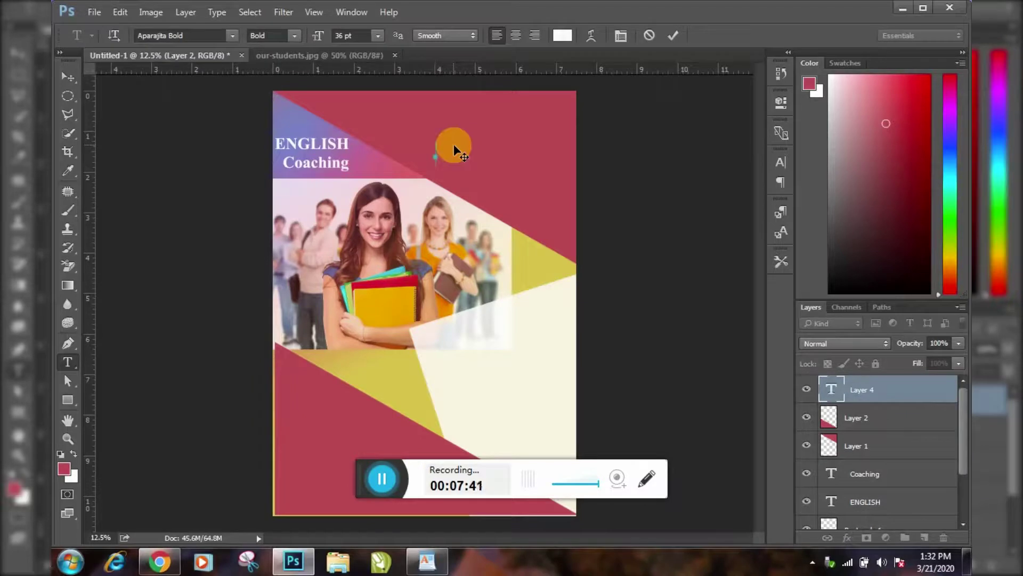
text(S)
text(I)
text(R Ad)
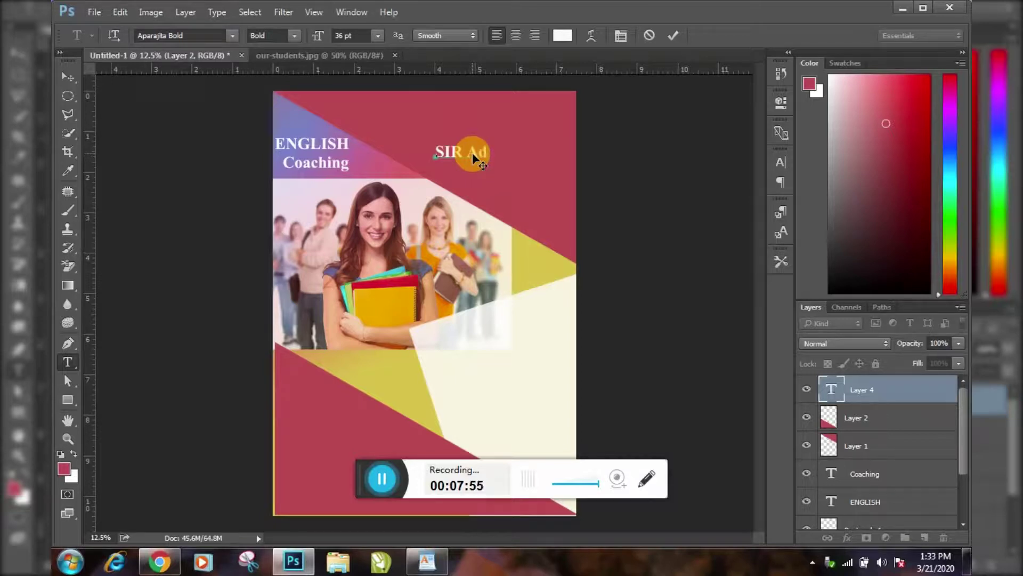
text(am)
text( Cru)
text(z)
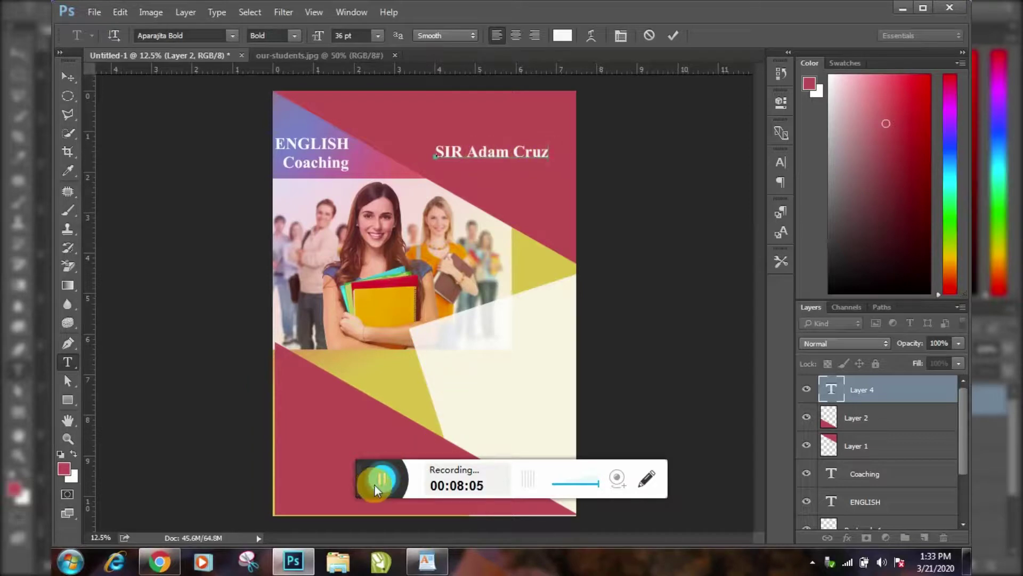
drag(466, 154, 449, 156)
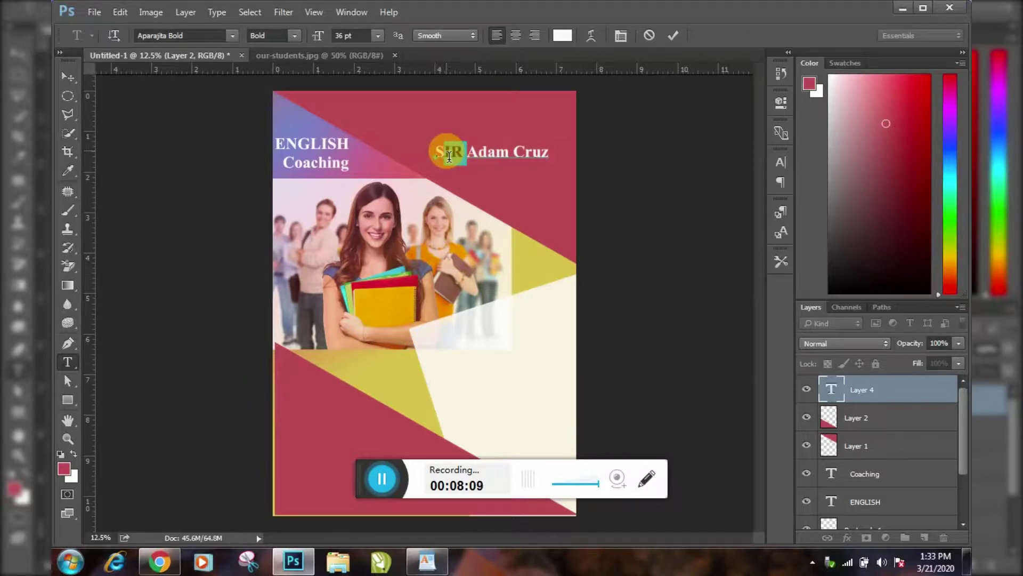
text(ir)
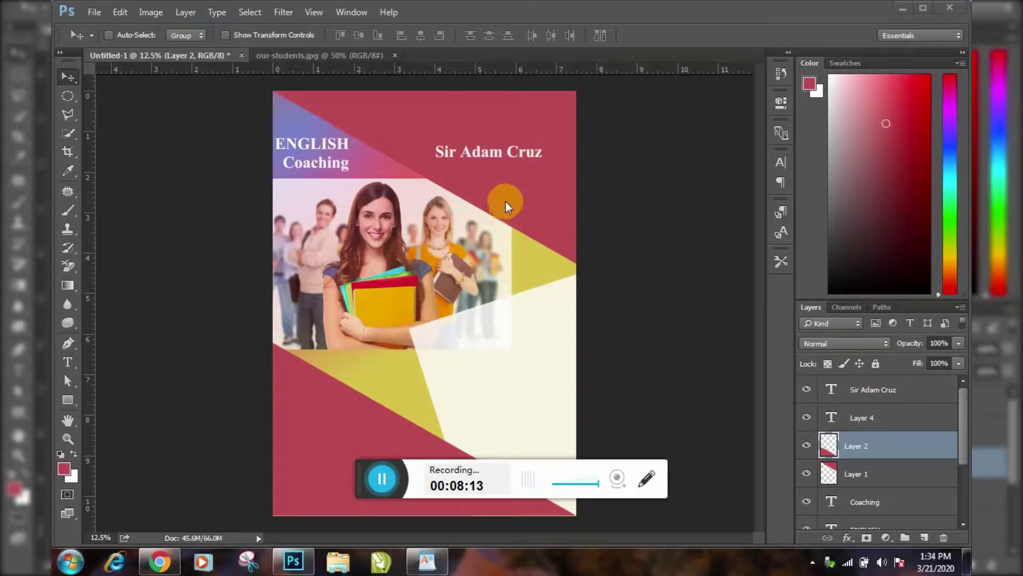
Move the tutor's name text layer up to the flyer's top-right edge
click(382, 478)
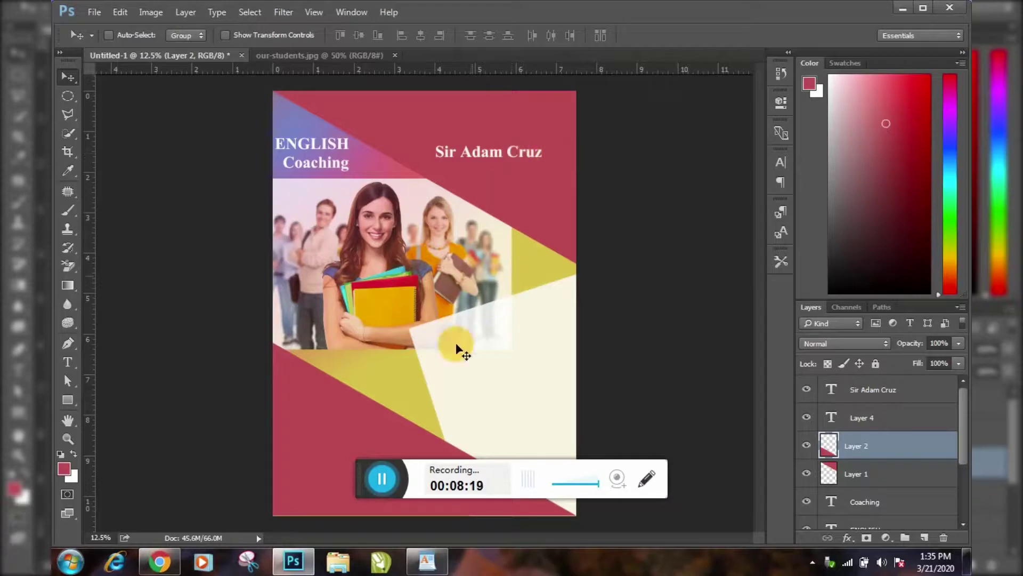
ctrl+click(471, 403)
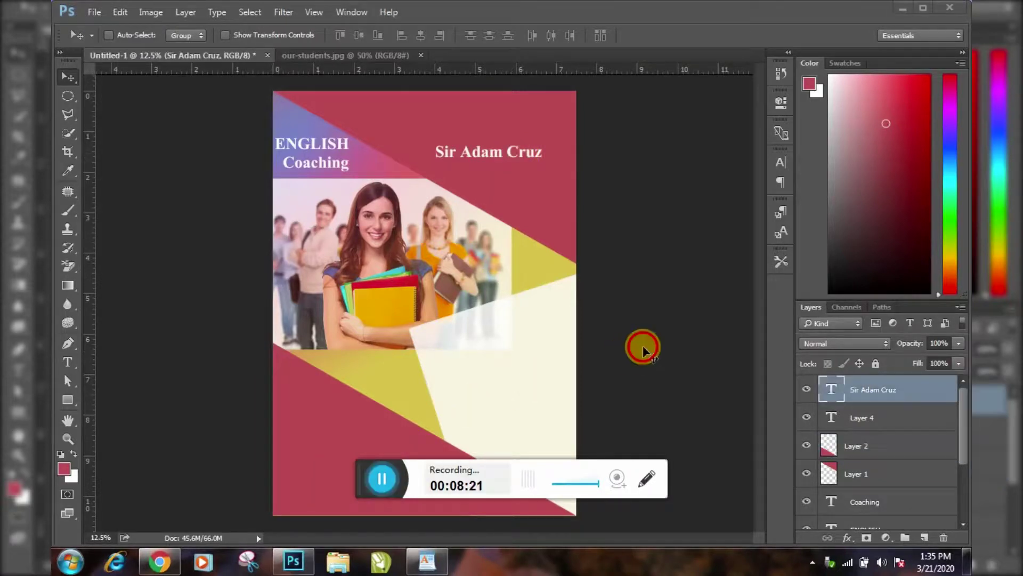
click(490, 157)
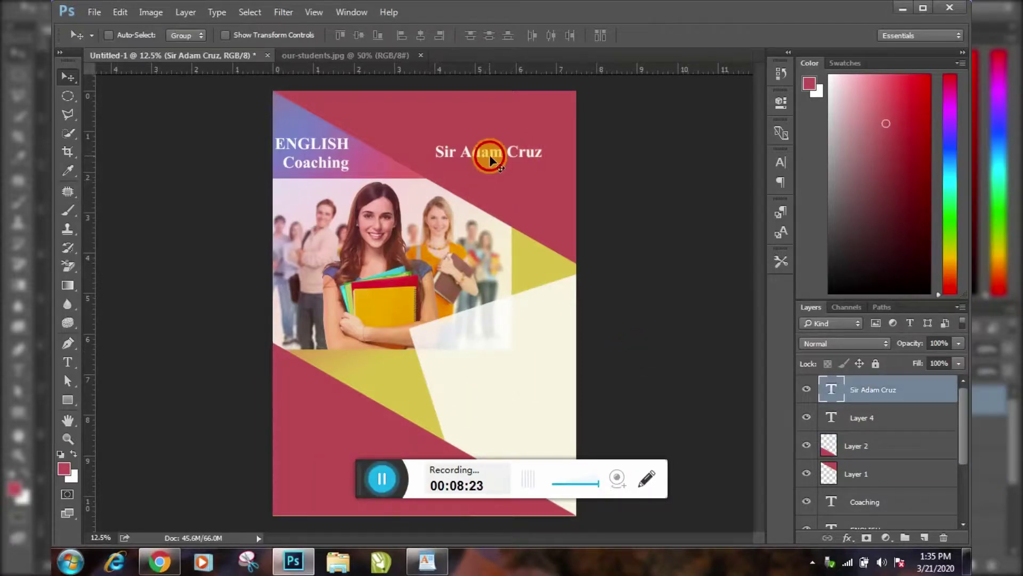
drag(490, 155, 501, 124)
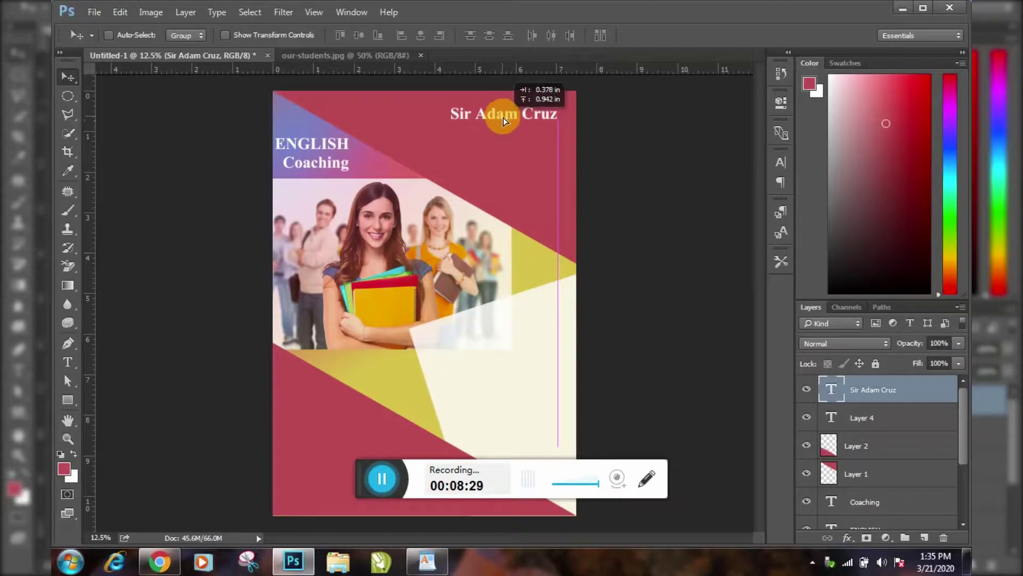
drag(501, 123, 503, 117)
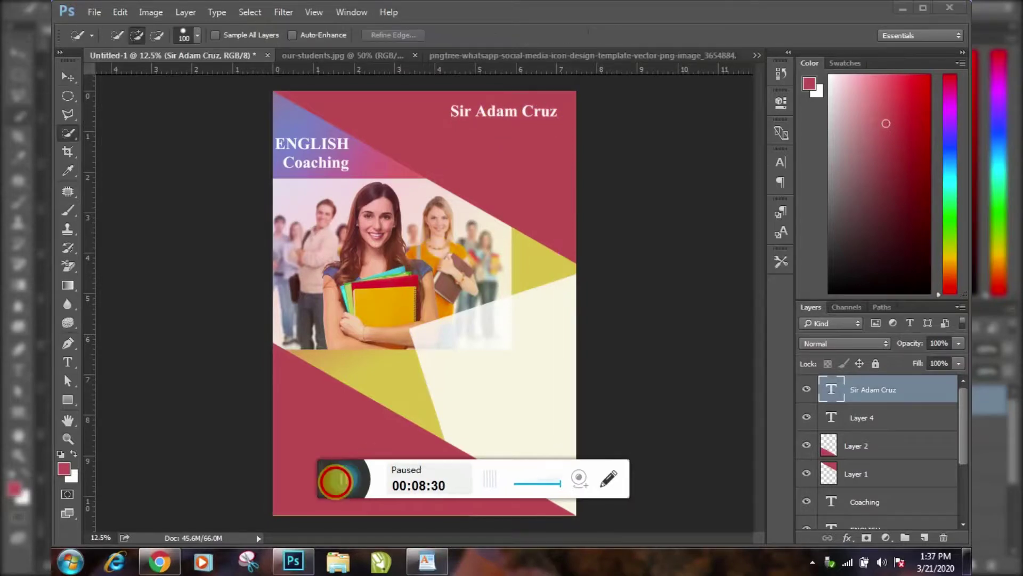
click(341, 477)
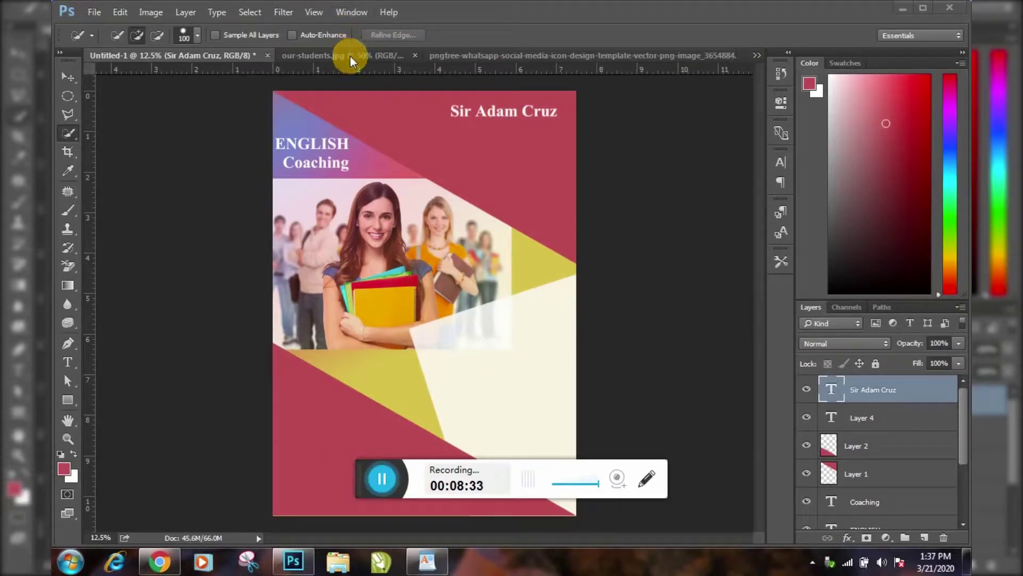
Bring the WhatsApp icon onto the flyer as Layer 5, scaled down at the lower left
click(488, 59)
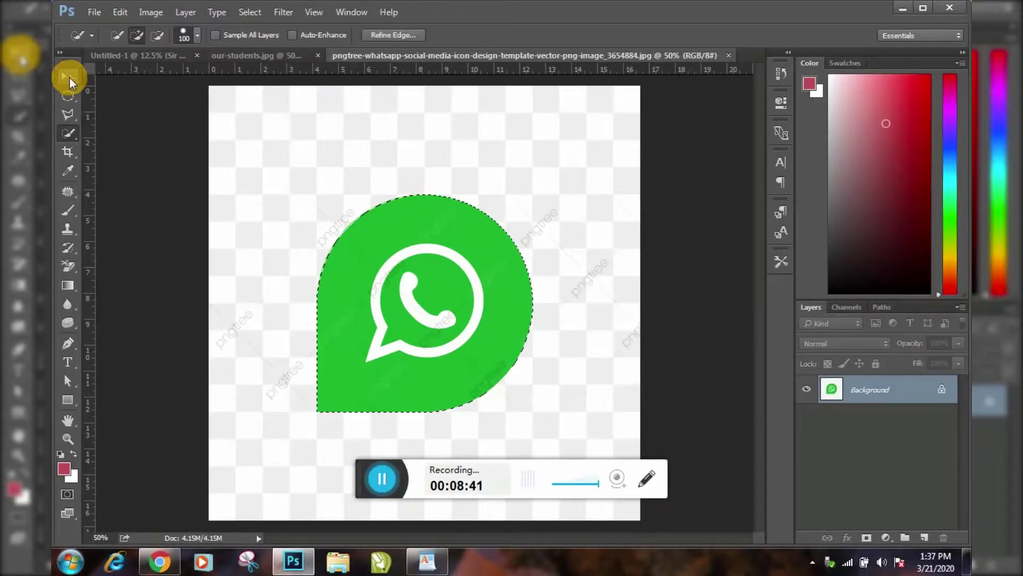
click(70, 77)
drag(366, 267, 185, 70)
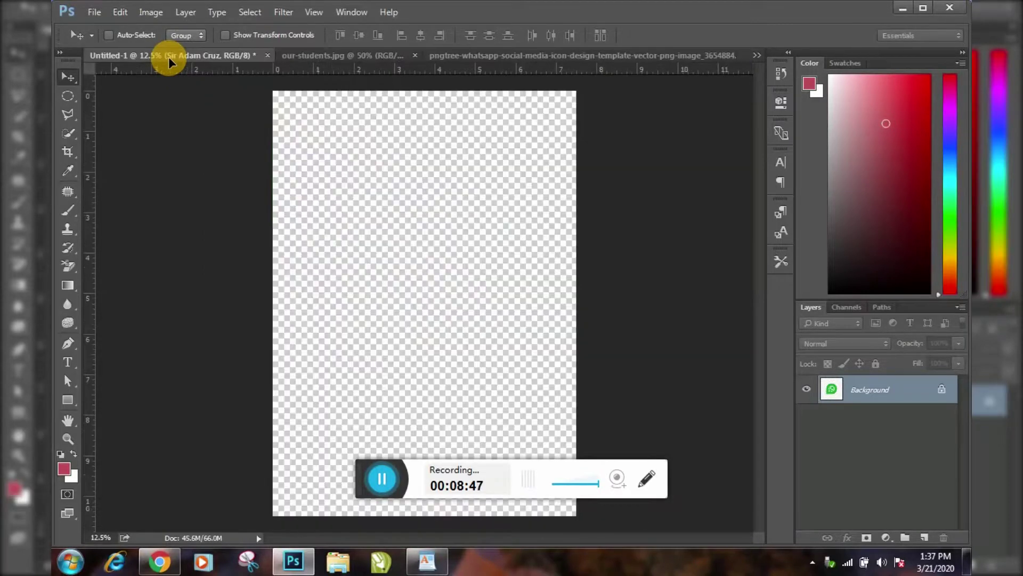
drag(168, 56, 352, 241)
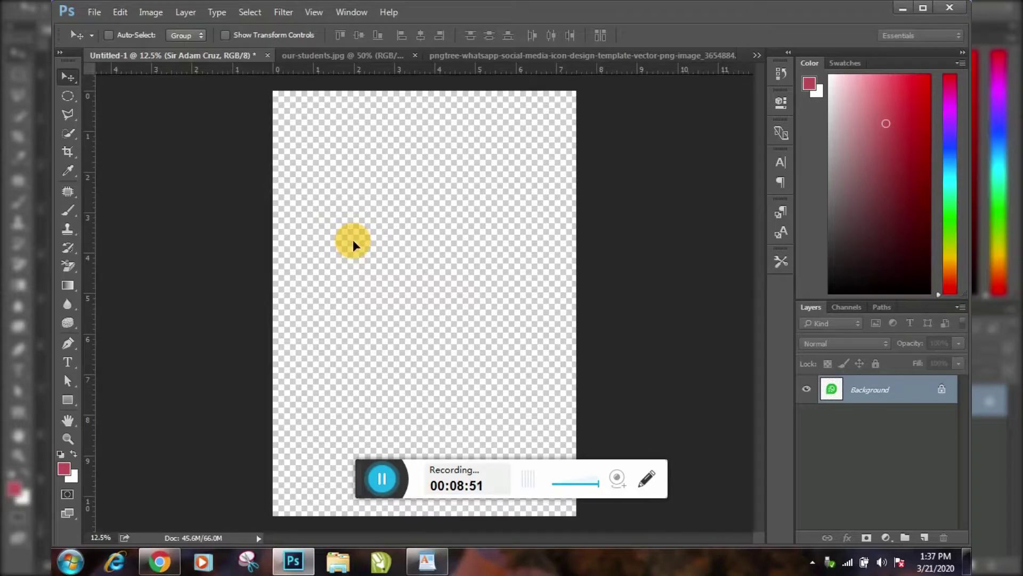
click(381, 478)
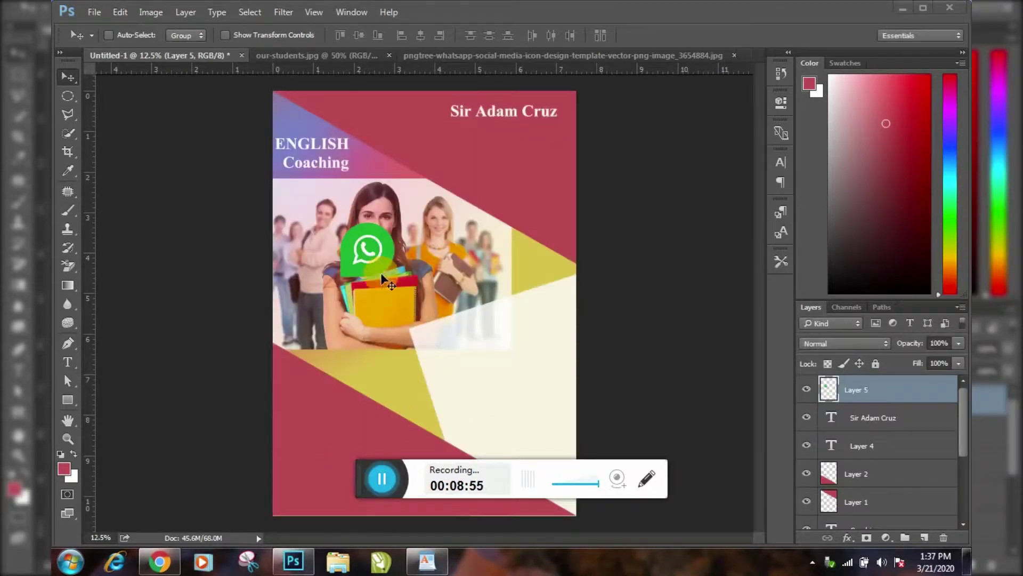
drag(362, 254, 298, 440)
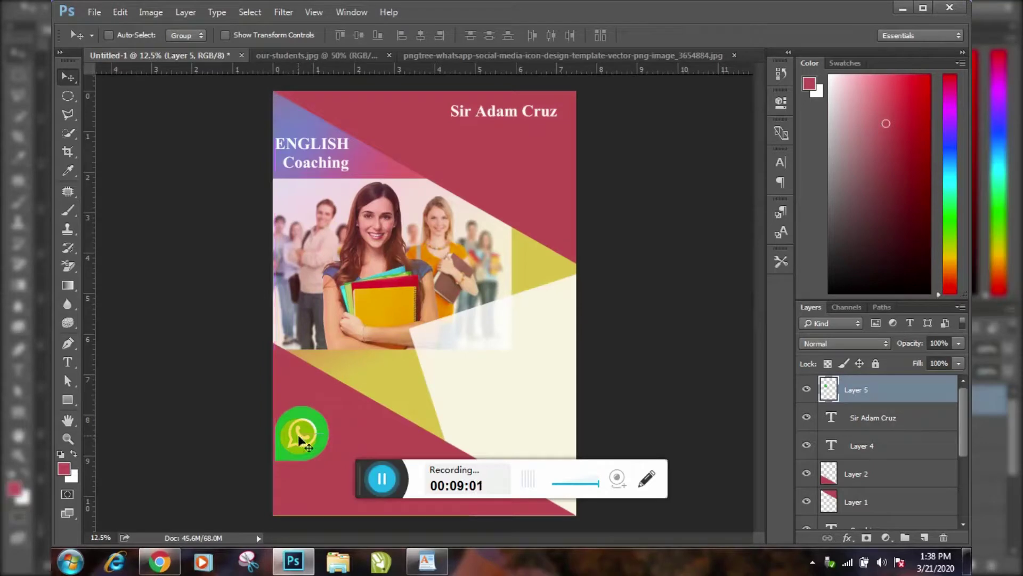
key(ctrl+t)
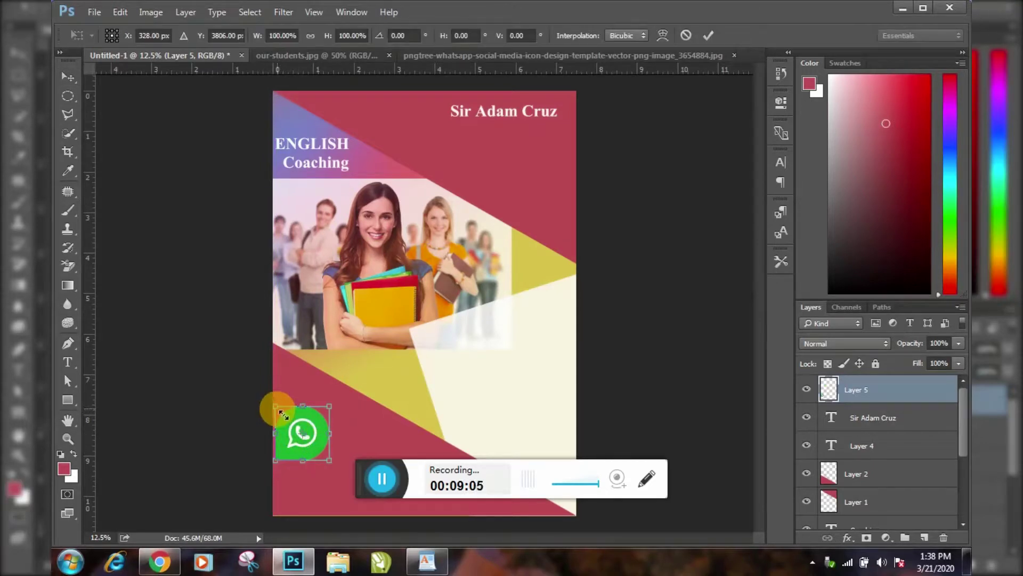
mouse_move(284, 415)
mouse_down()
mouse_move(304, 439)
mouse_move(314, 445)
mouse_move(317, 435)
mouse_up()
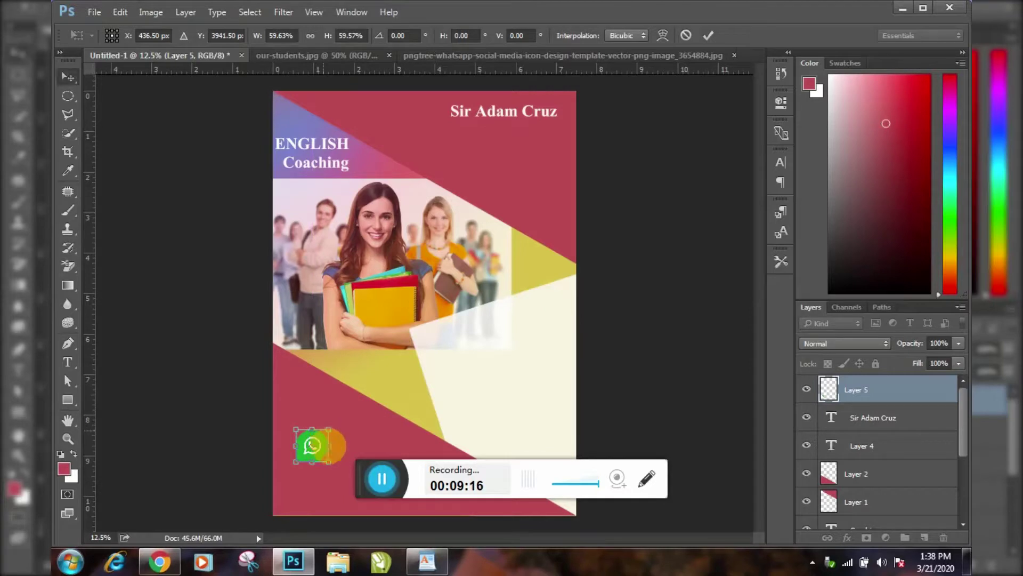
key(Return)
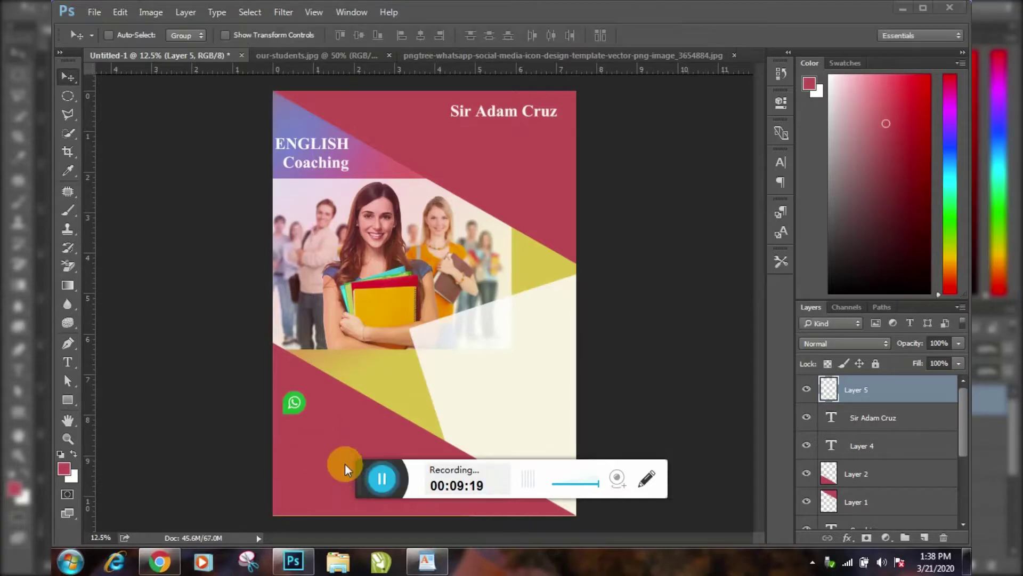
Add the WhatsApp phone number in white beneath the icon, shifted toward the left edge
click(68, 362)
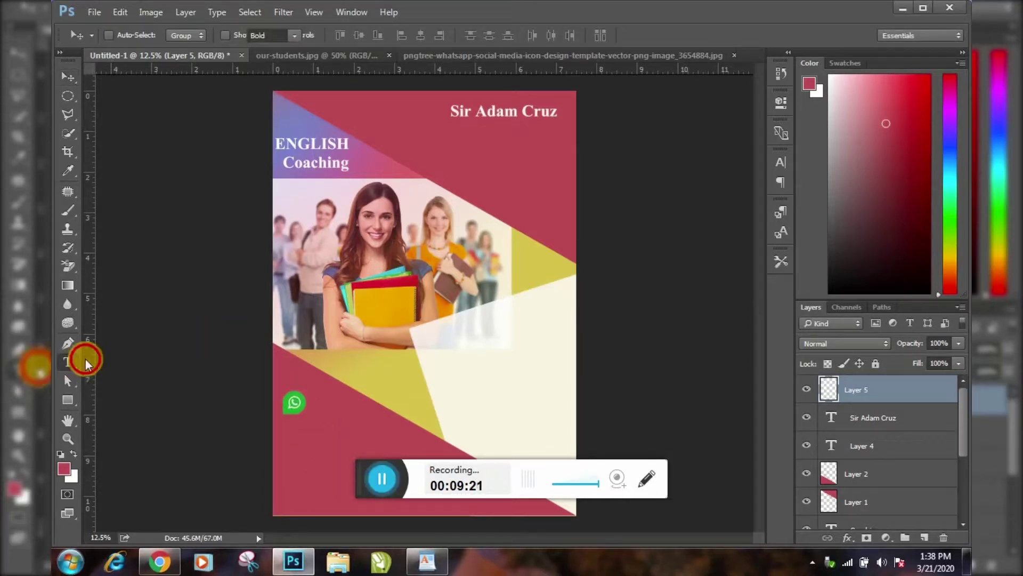
click(304, 452)
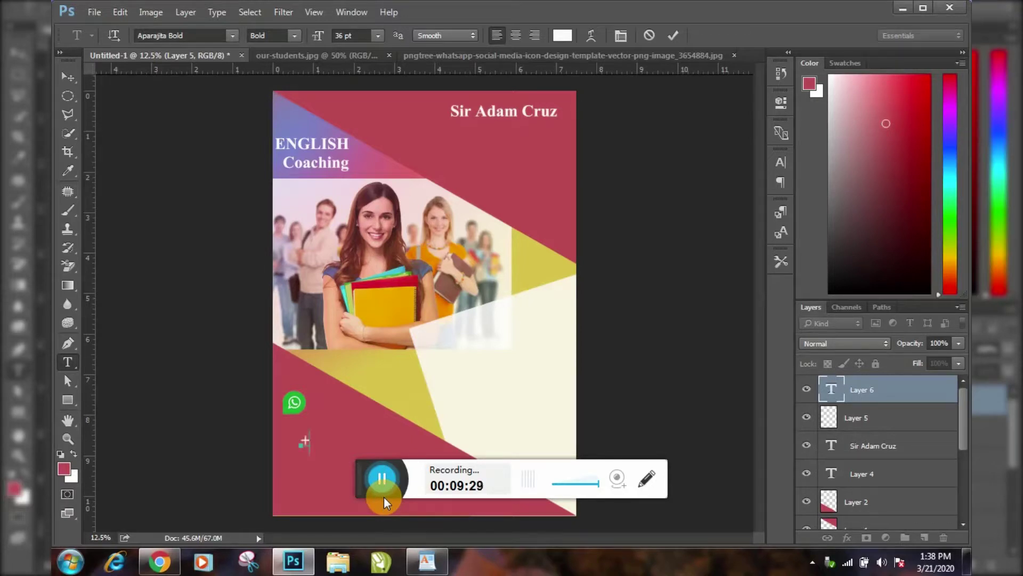
text(1)
text(9-)
text(234)
text(-5)
text(678)
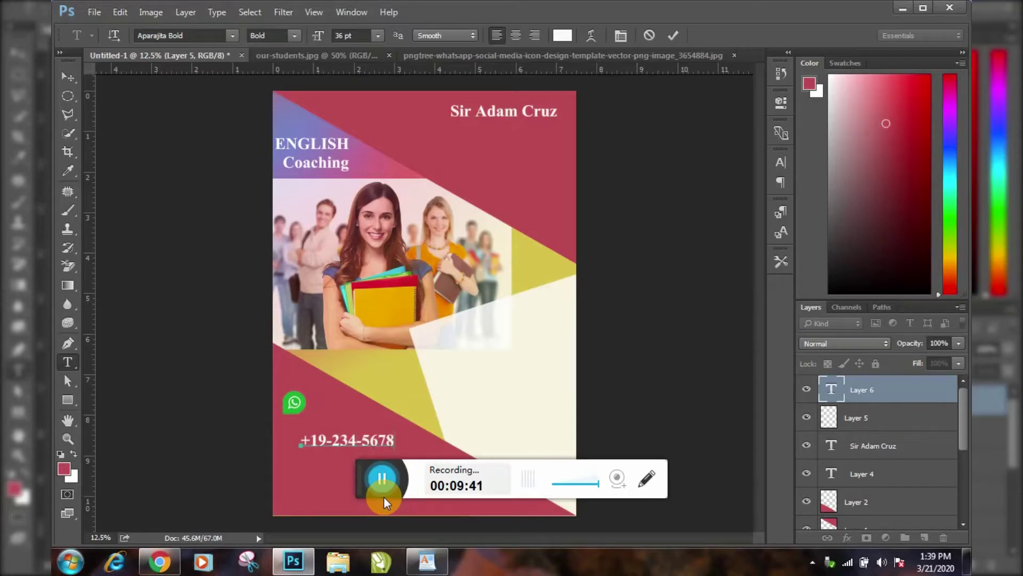
text(9)
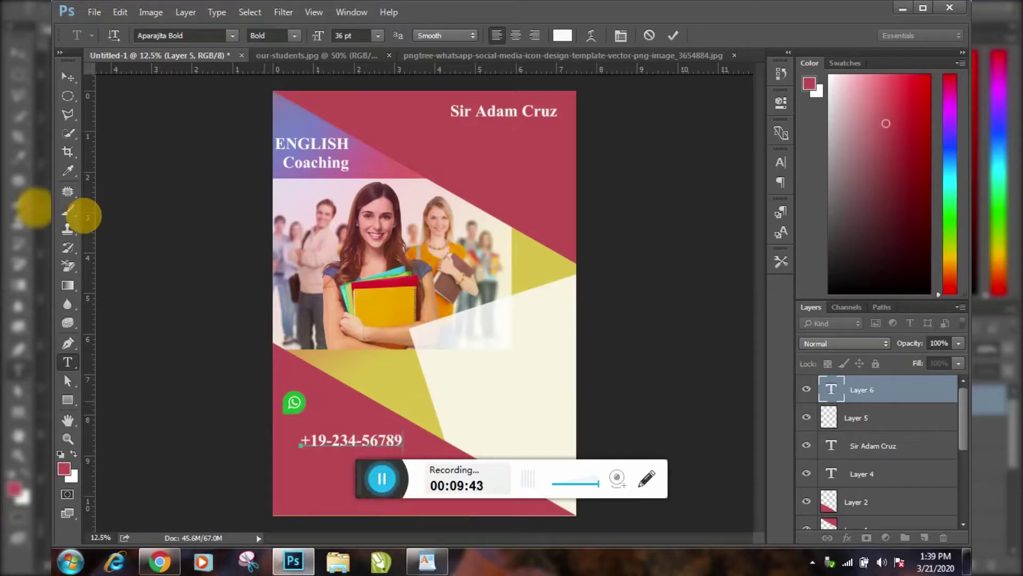
click(69, 79)
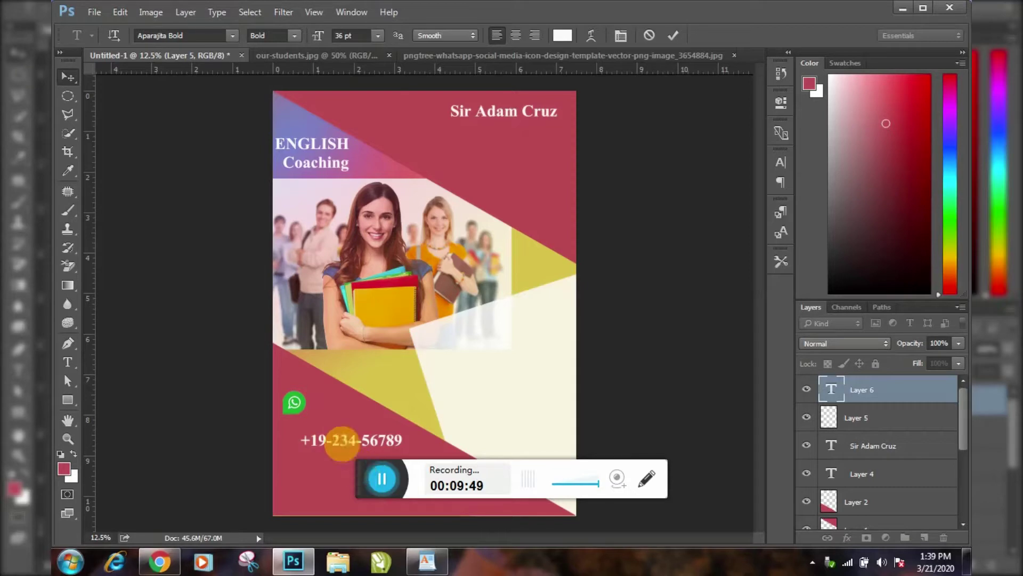
drag(342, 442, 320, 434)
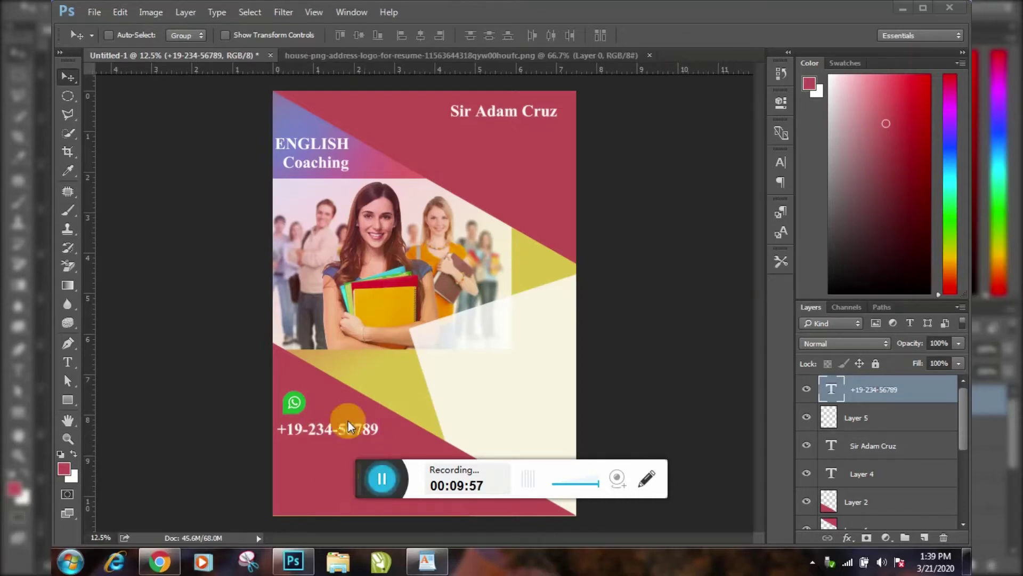
Place the house icon on Layer 6 at the bottom-left corner with 69% opacity
click(445, 56)
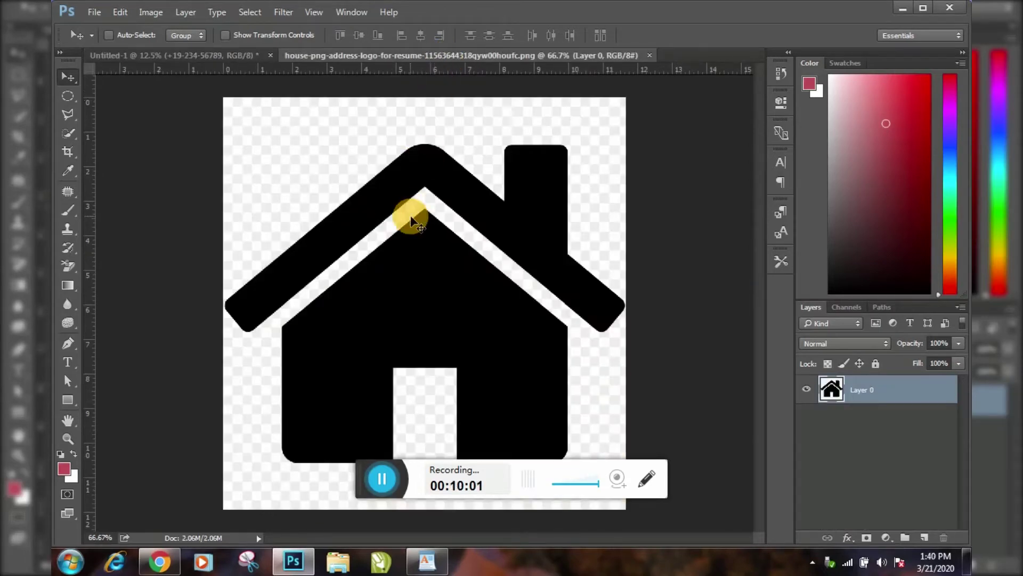
drag(393, 207, 232, 60)
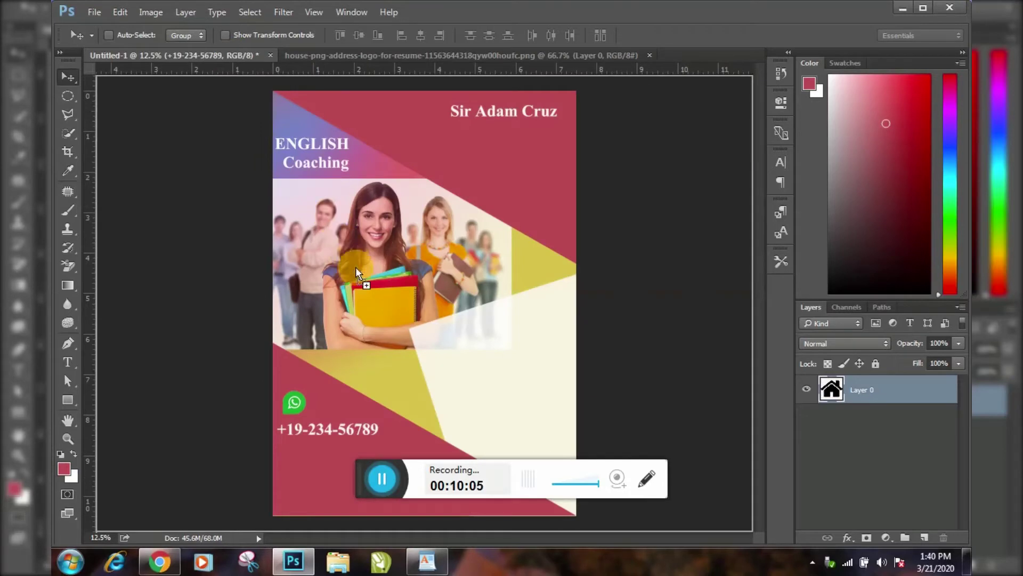
mouse_move(233, 61)
mouse_down()
mouse_move(357, 269)
mouse_move(362, 348)
mouse_move(397, 377)
mouse_up()
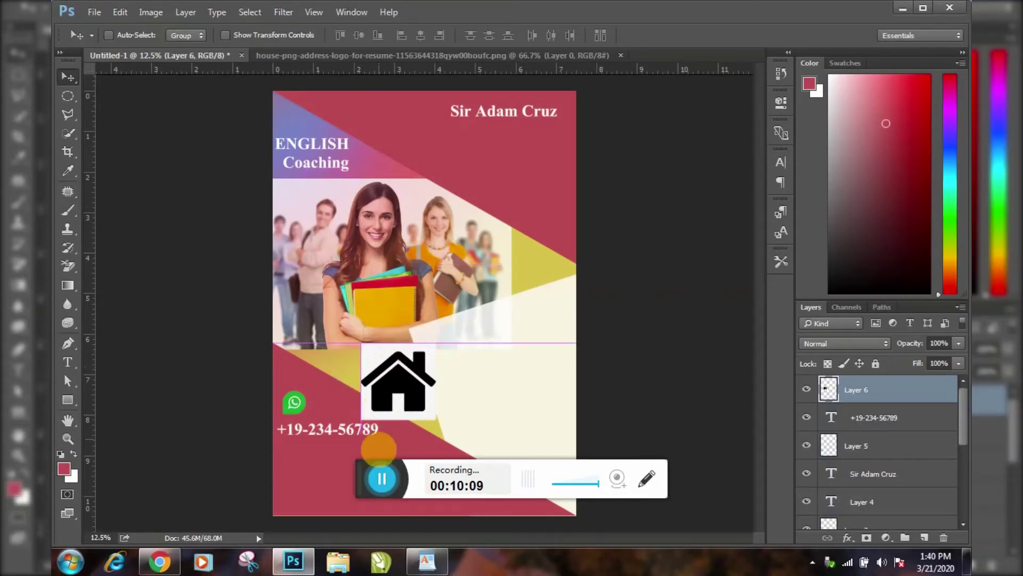
click(382, 480)
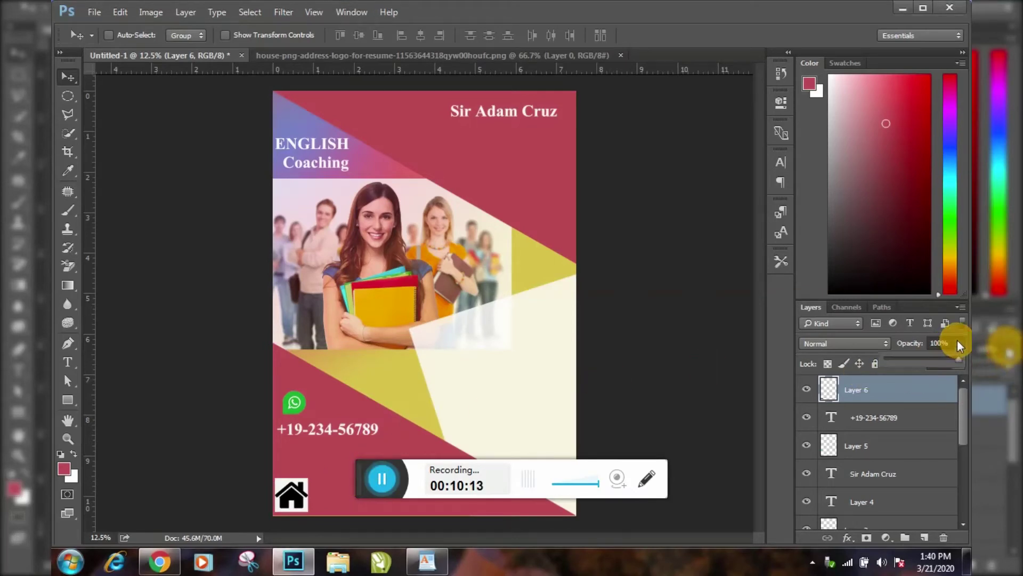
drag(954, 362, 941, 367)
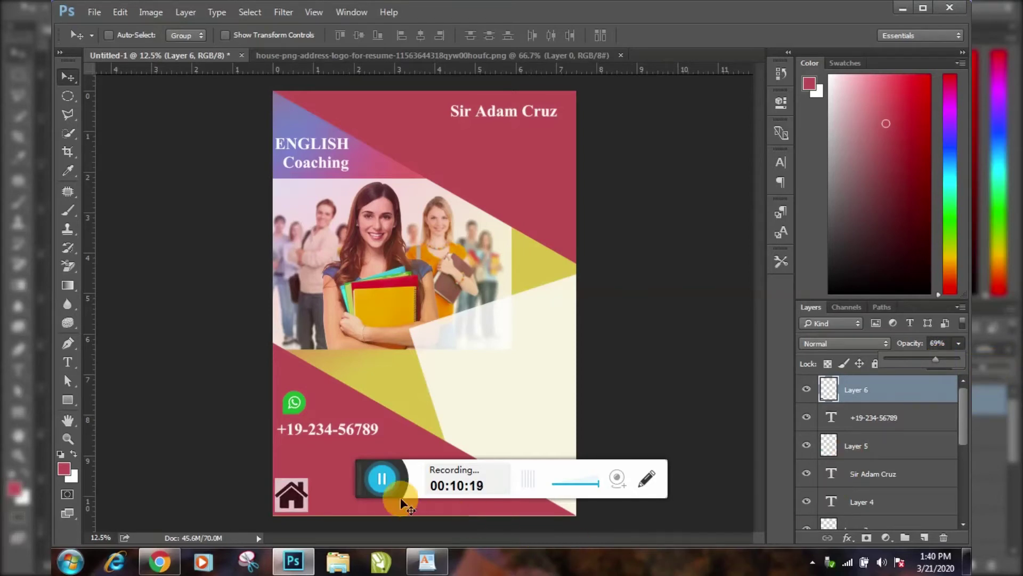
Add the house address in white text beside the house icon
click(384, 487)
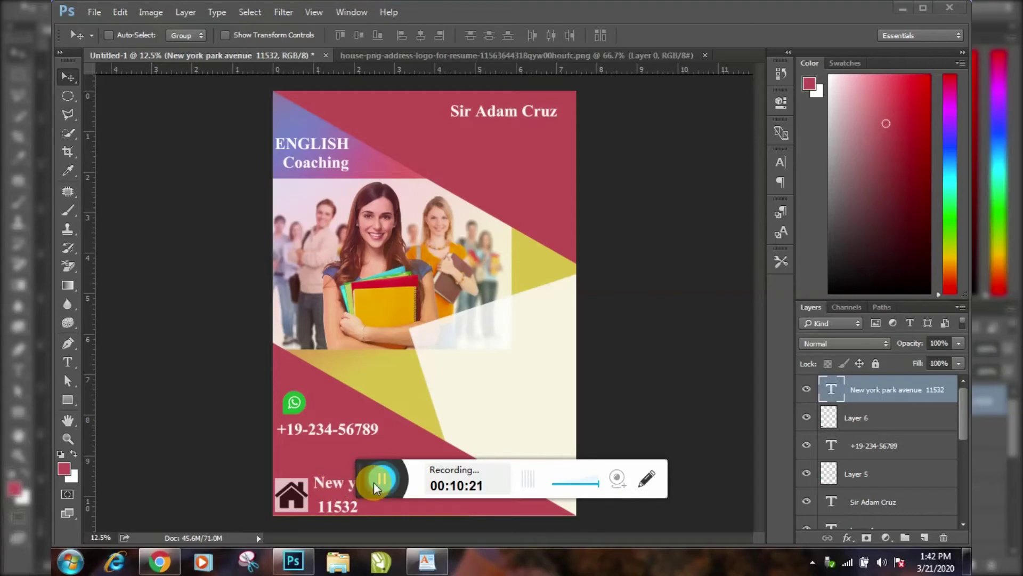